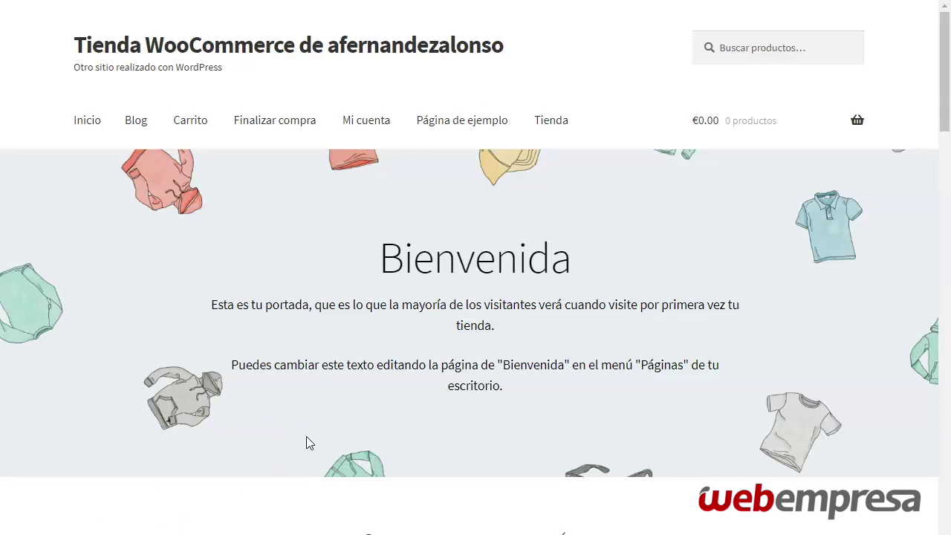
# Open the Camisetas category of the store and view the Camiseta de cuello en V product page.
pyautogui.click(358, 402)
pyautogui.scroll(-4, 400, 314)
pyautogui.scroll(-2, 400, 314)
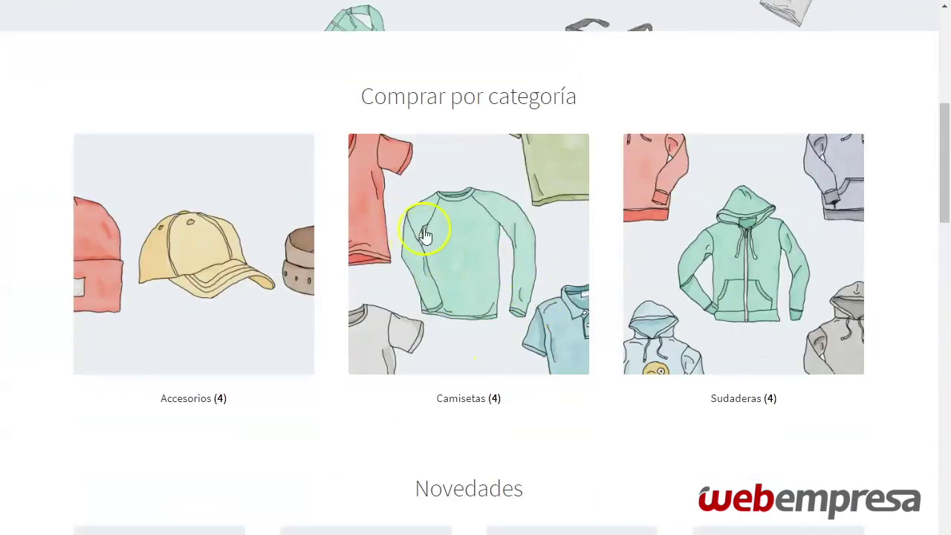
pyautogui.click(526, 275)
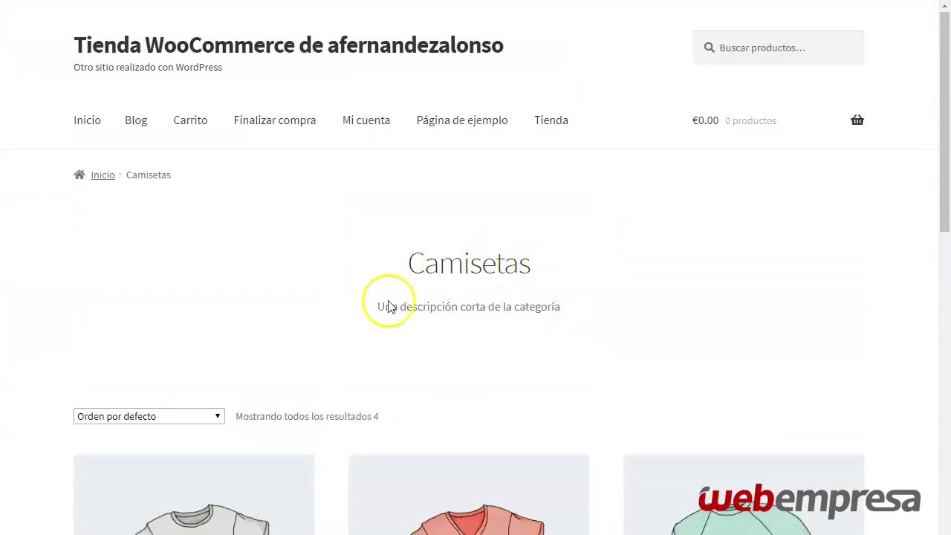
pyautogui.scroll(-2, 378, 299)
pyautogui.click(466, 423)
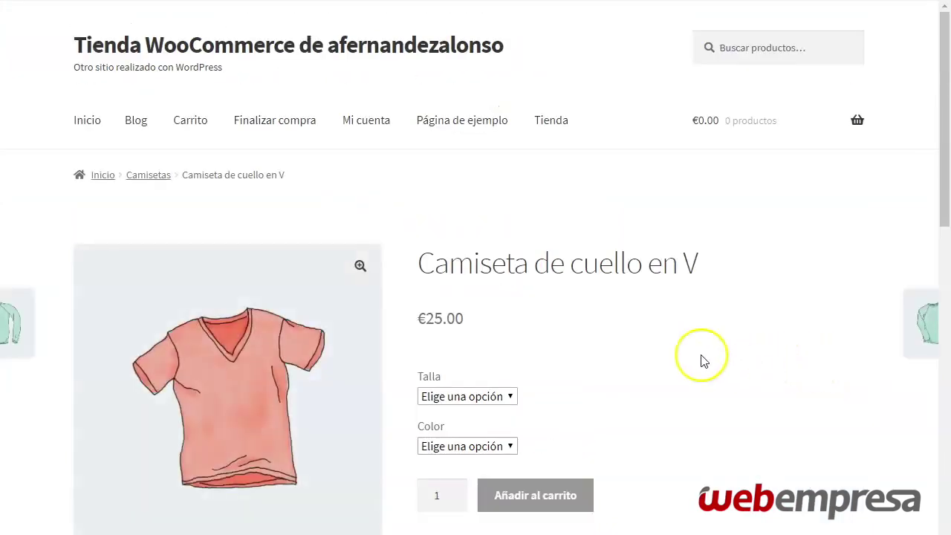
pyautogui.scroll(-2, 349, 158)
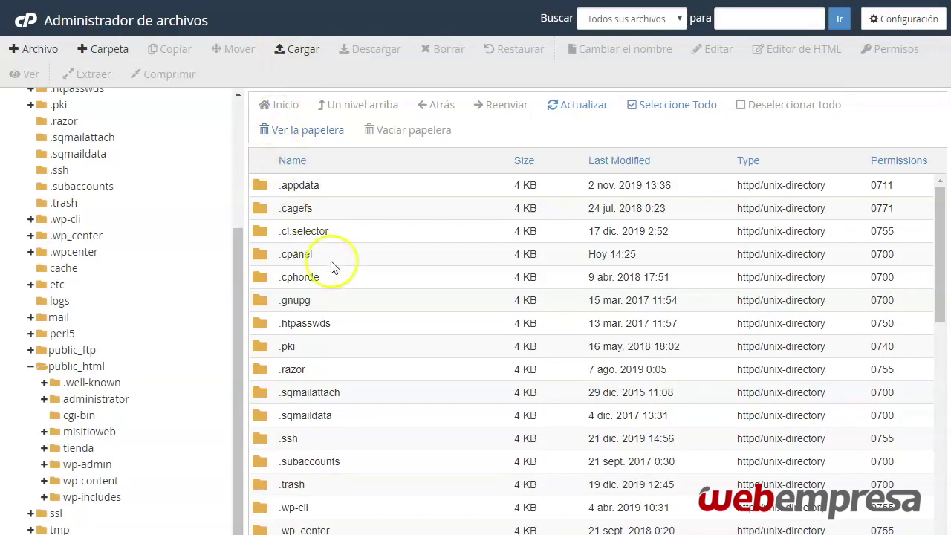
# In the cPanel file manager, open the WooCommerce plugin's templates folder under tienda/wp-content/plugins.
pyautogui.click(78, 448)
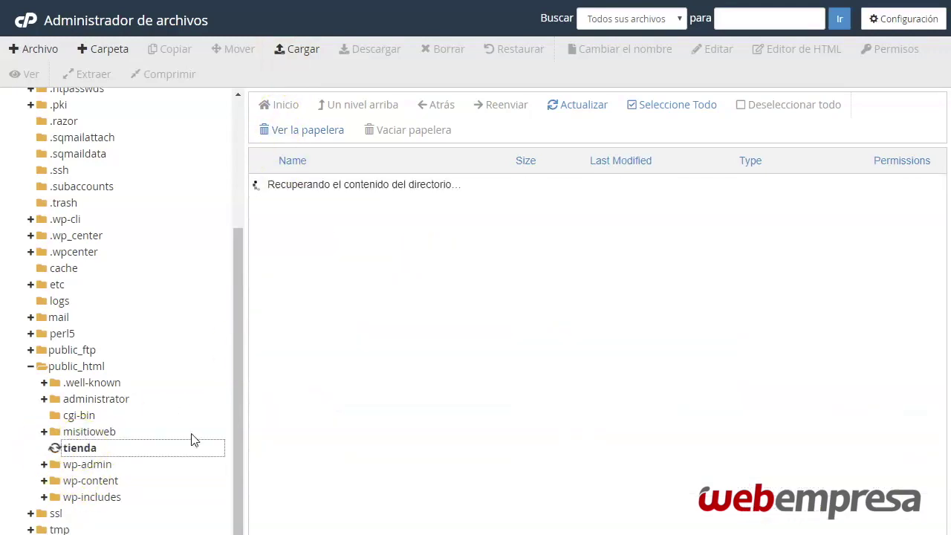
pyautogui.click(356, 208)
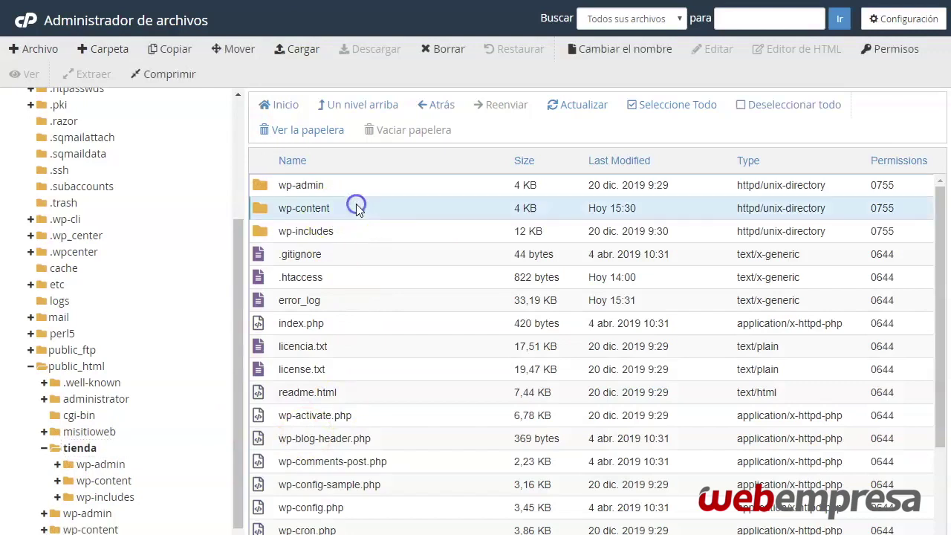
pyautogui.doubleClick(371, 211)
pyautogui.doubleClick(356, 257)
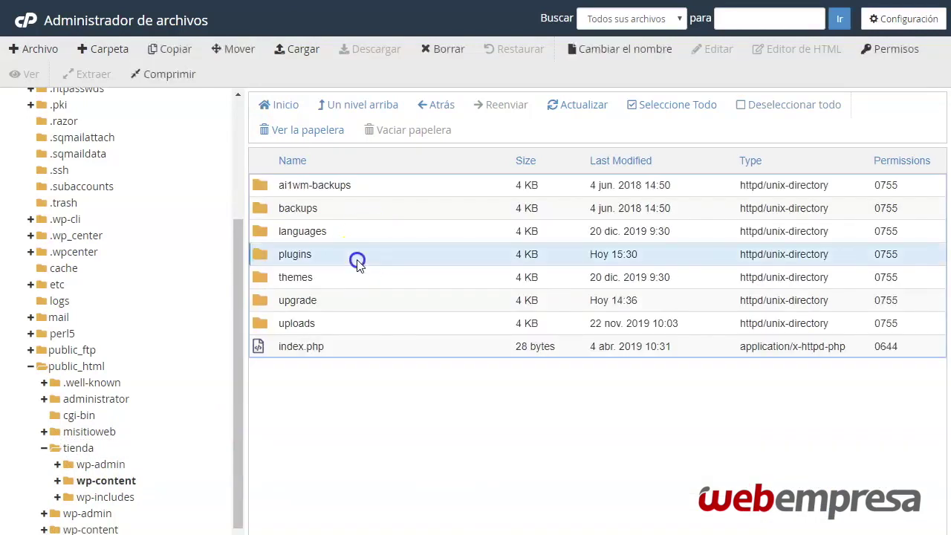
pyautogui.doubleClick(356, 257)
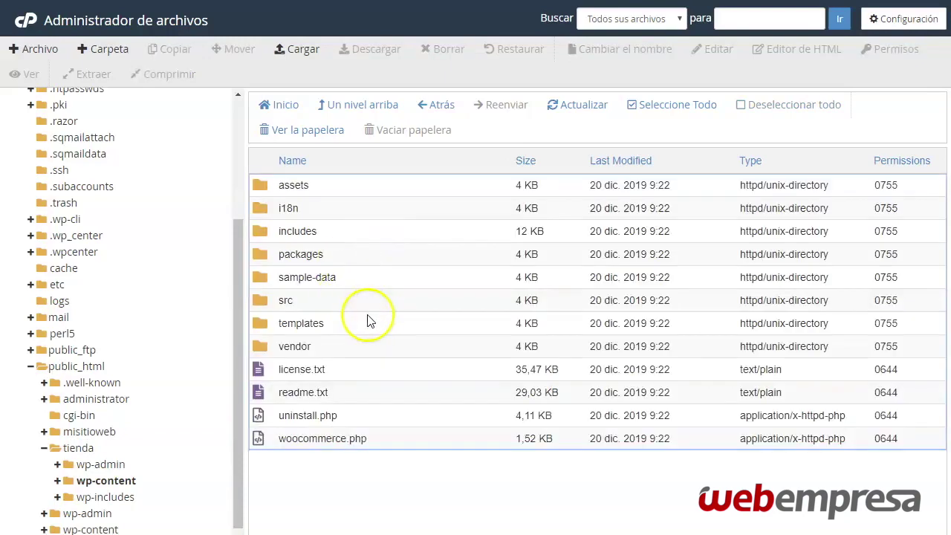
pyautogui.doubleClick(368, 327)
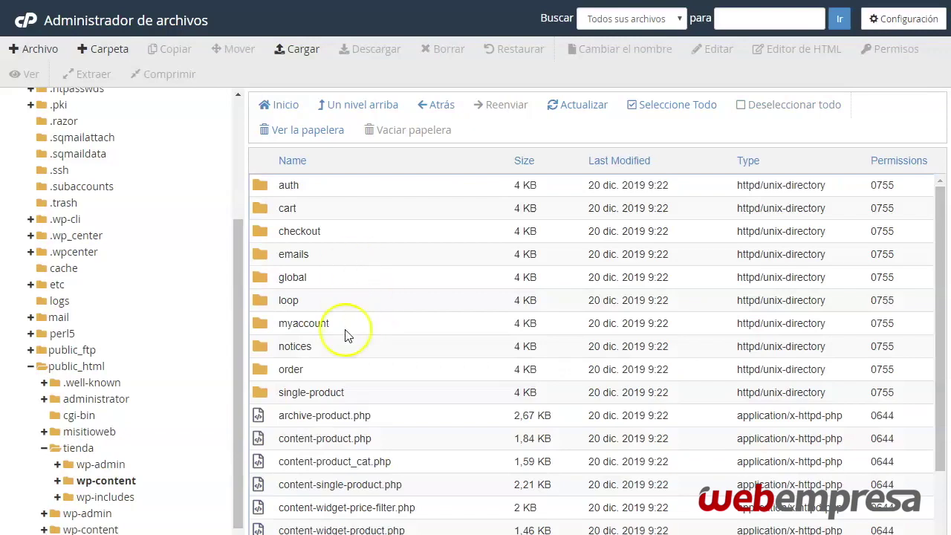
# Locate content-single-product.php and single-product.php, and examine the code of single-product.php in the file editor.
pyautogui.scroll(-3, 346, 330)
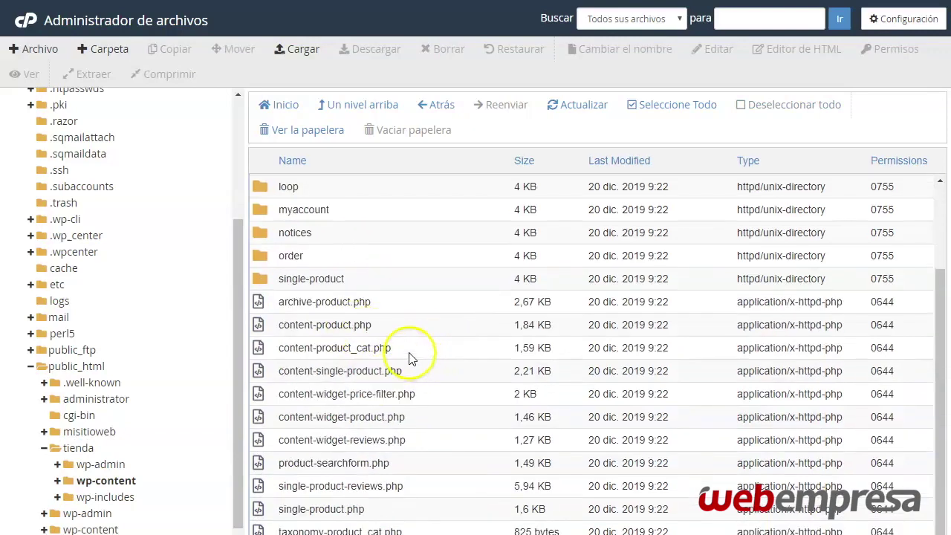
pyautogui.click(411, 376)
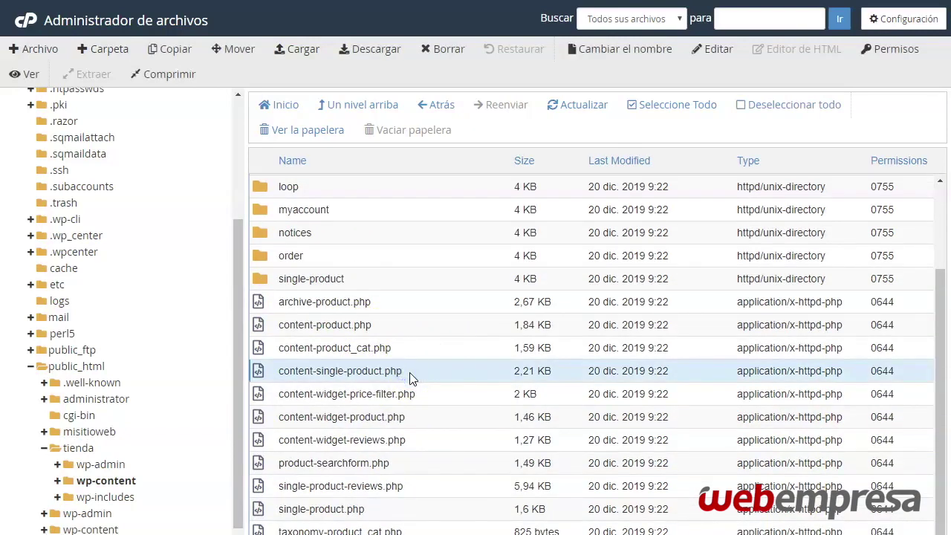
pyautogui.click(396, 514)
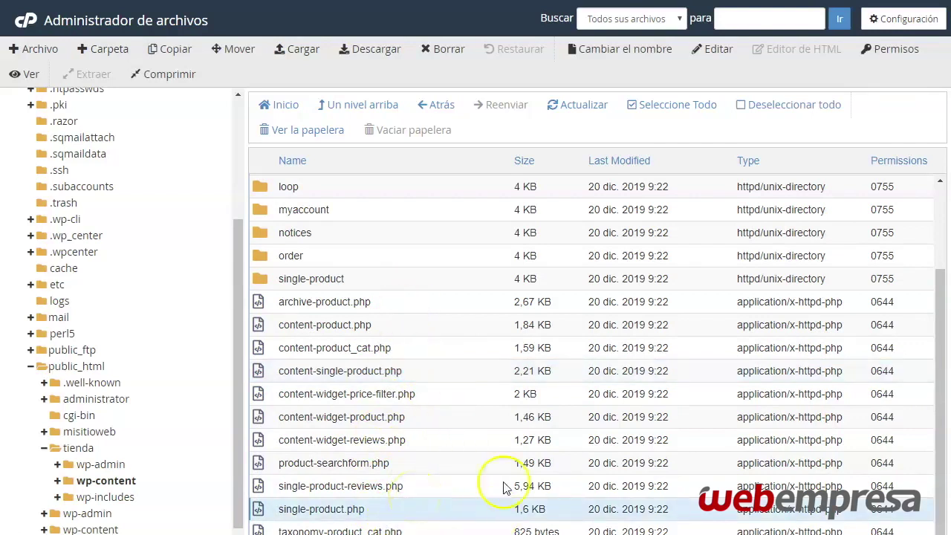
pyautogui.click(385, 510)
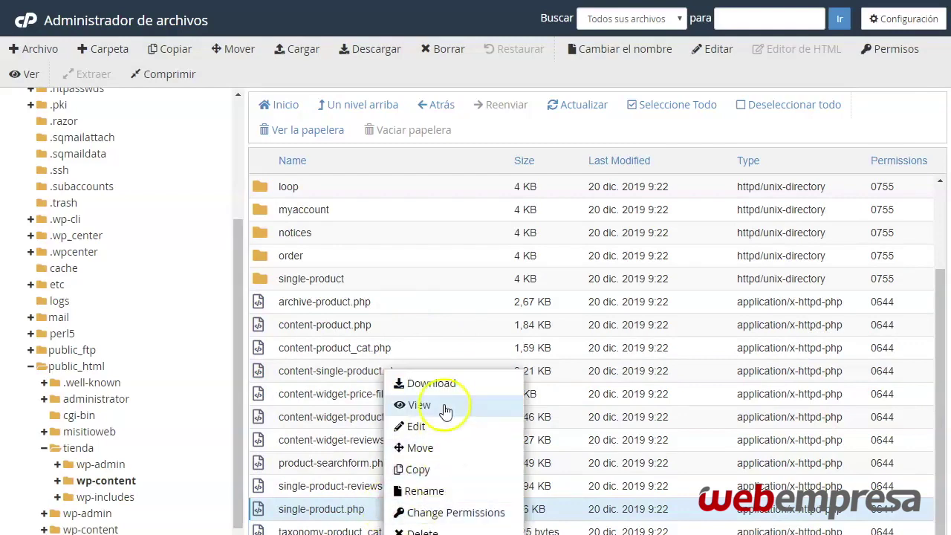
pyautogui.click(435, 424)
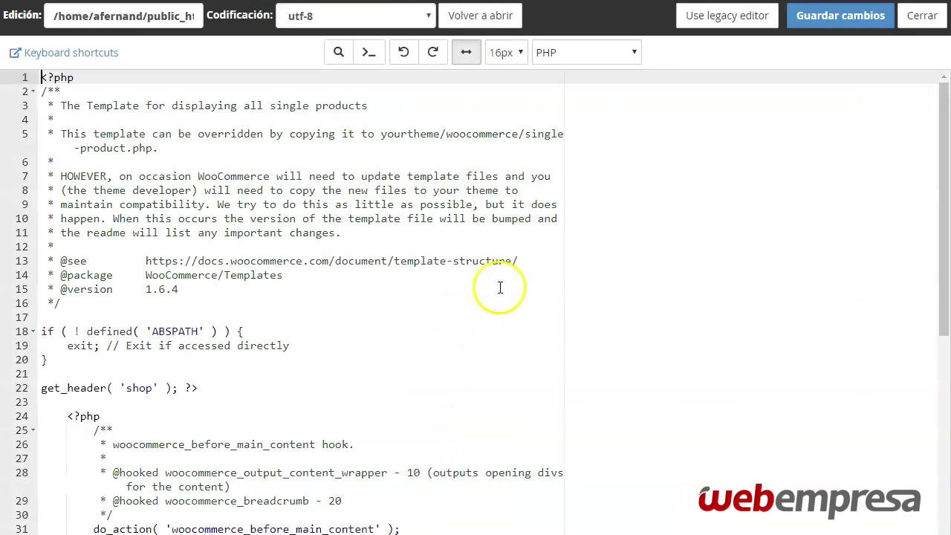
pyautogui.scroll(-2, 314, 245)
pyautogui.scroll(-2, 424, 398)
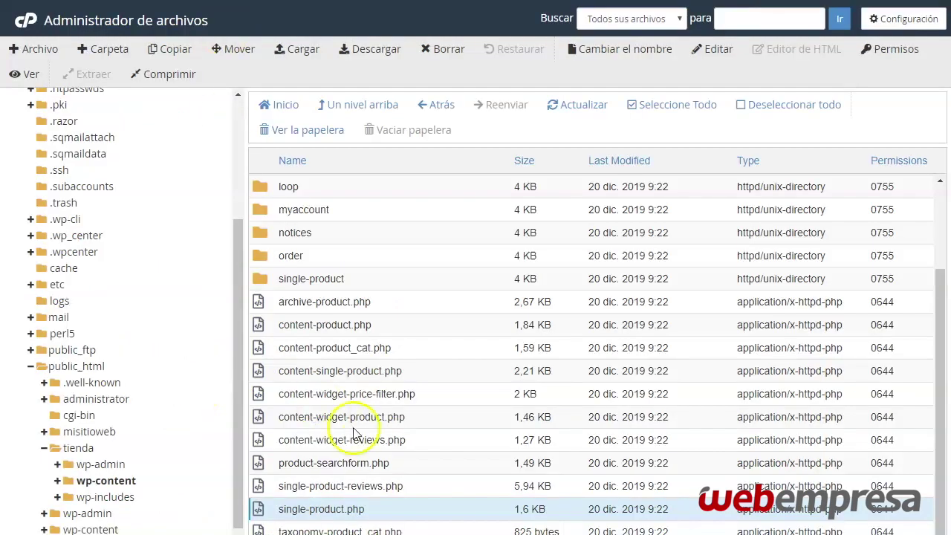
pyautogui.click(374, 373)
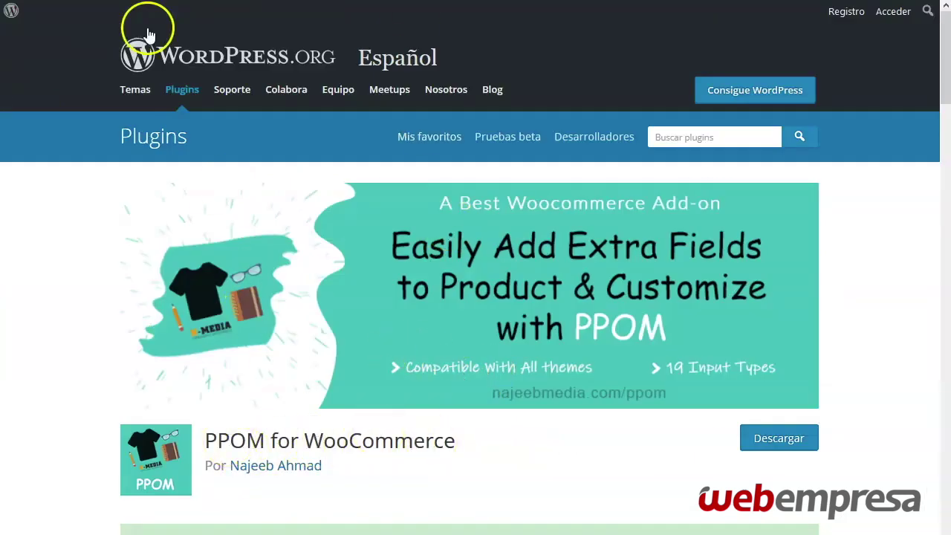
# Review the input types and features of PPOM for WooCommerce on its WordPress.org plugin page.
pyautogui.scroll(-9, 304, 304)
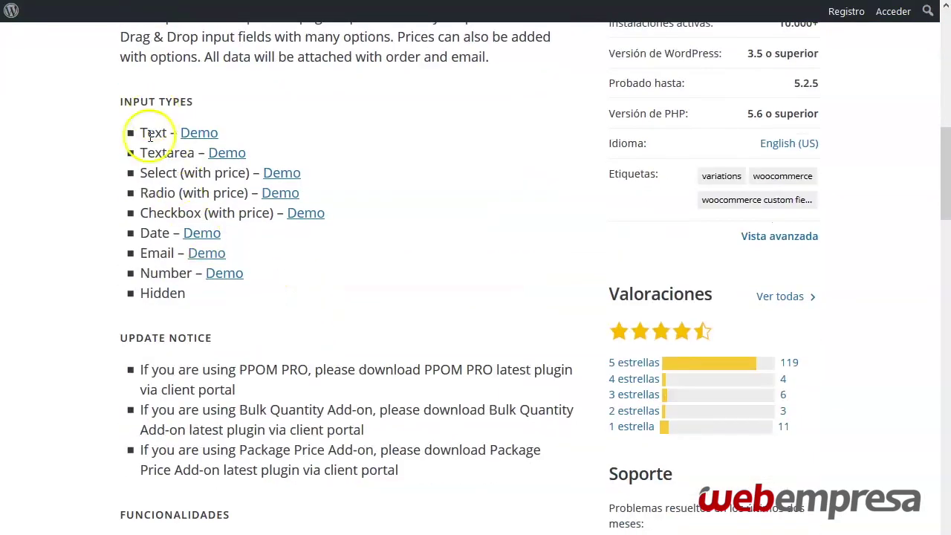
pyautogui.scroll(-3, 288, 316)
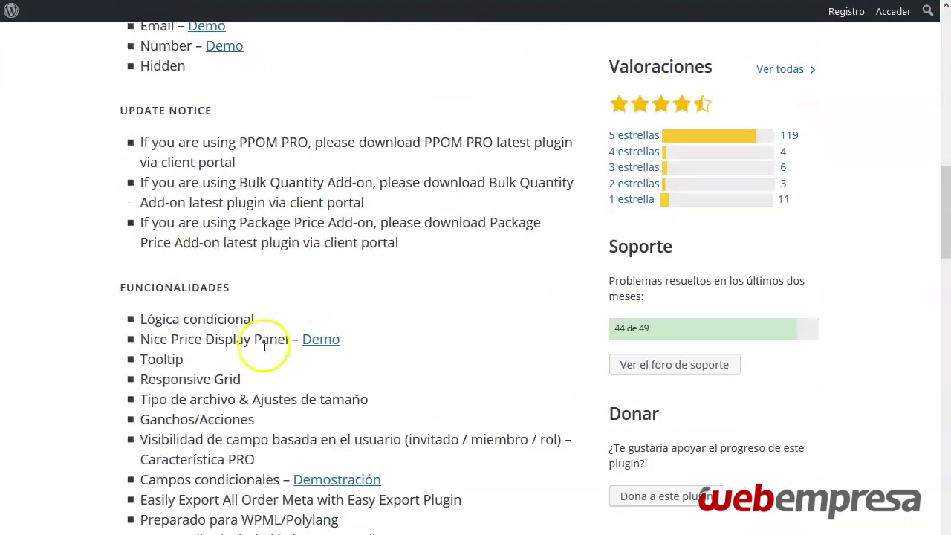
pyautogui.scroll(5, 416, 320)
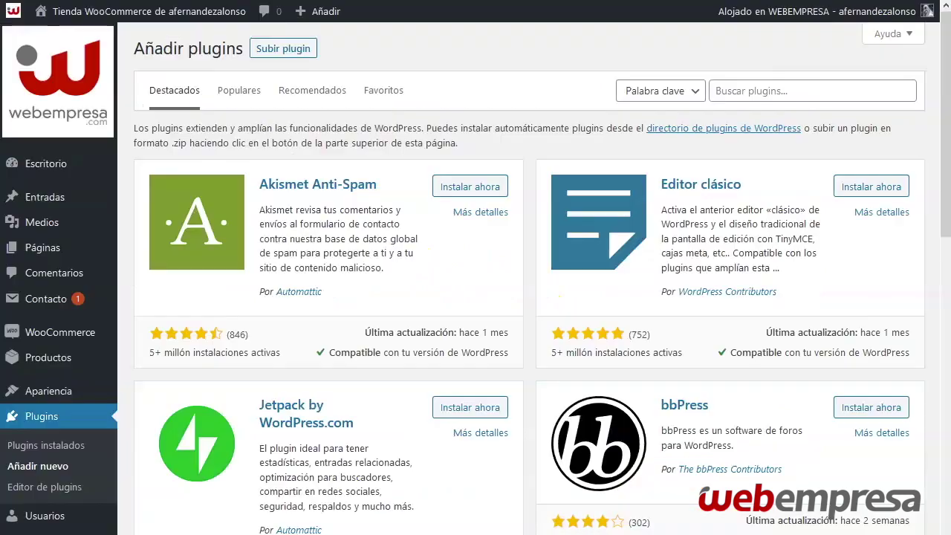
# In the WordPress admin, search the plugins to add for "ppom" and install PPOM for WooCommerce.
pyautogui.click(785, 83)
pyautogui.write('ppom')
pyautogui.press('Return')
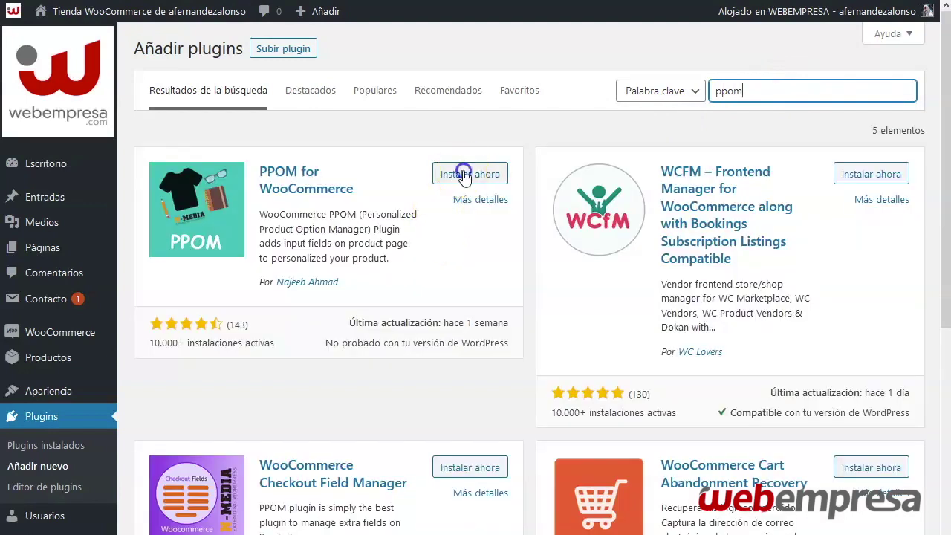
pyautogui.click(464, 175)
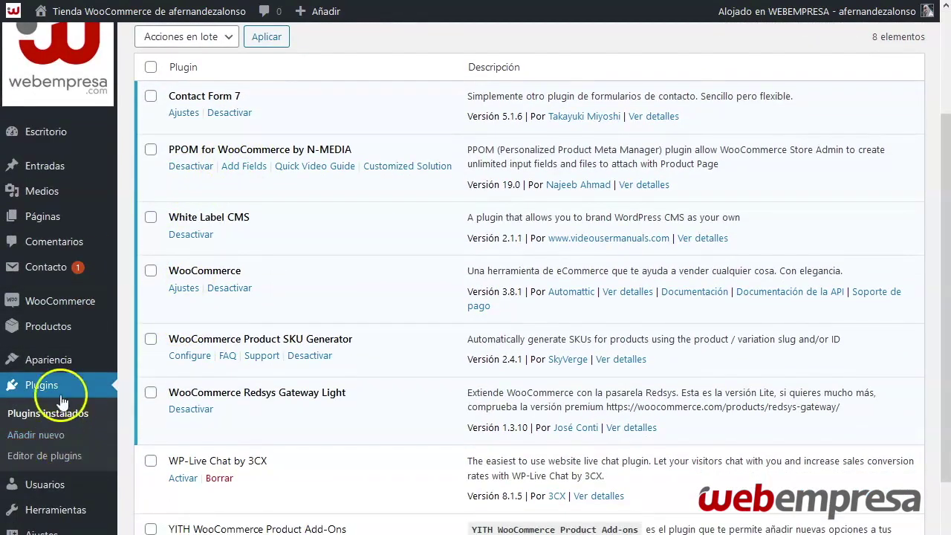
# Start a new PPOM meta group in the WooCommerce PPOM fields and name it "Mi camiseta".
pyautogui.moveTo(64, 306)
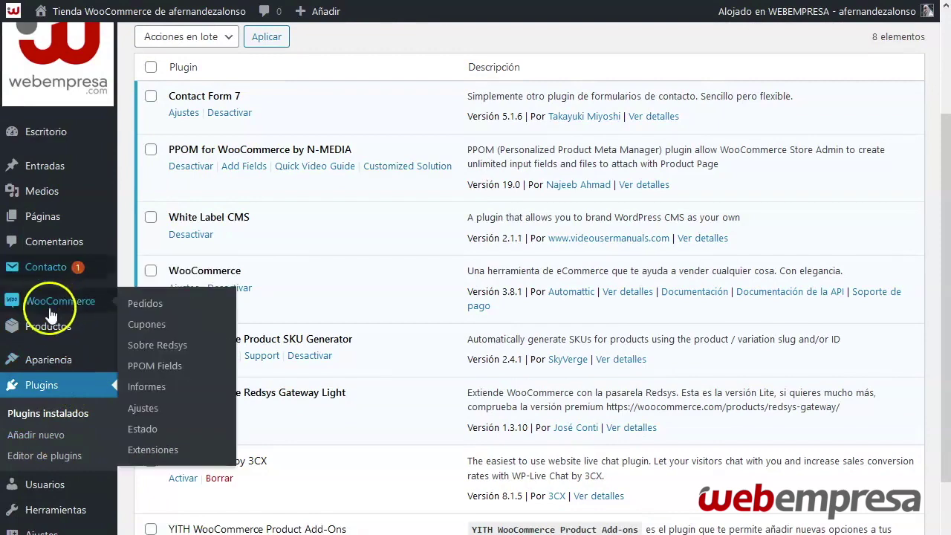
pyautogui.click(164, 365)
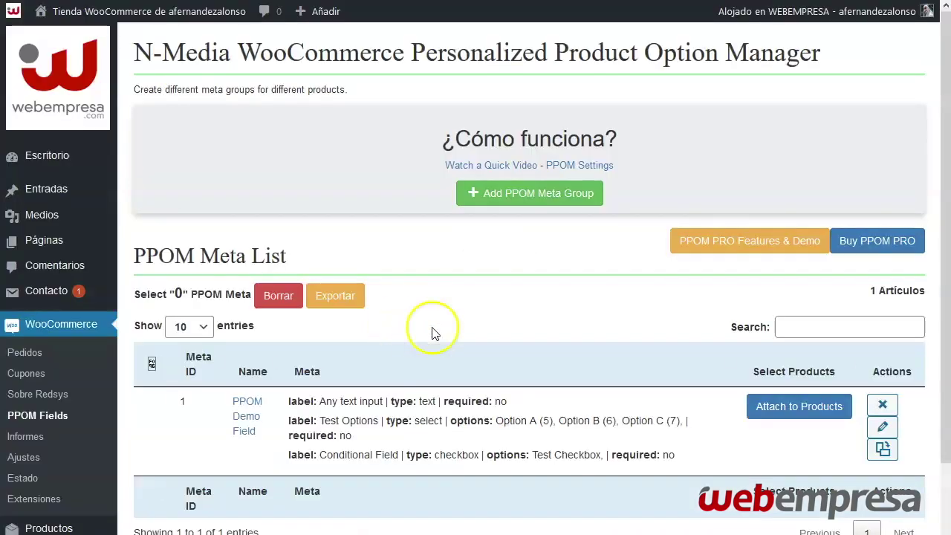
pyautogui.click(546, 202)
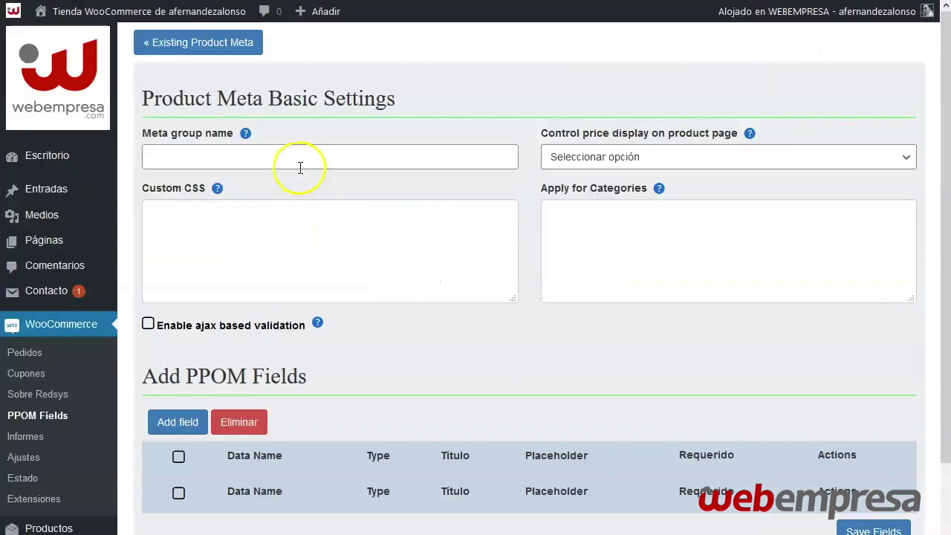
pyautogui.click(300, 154)
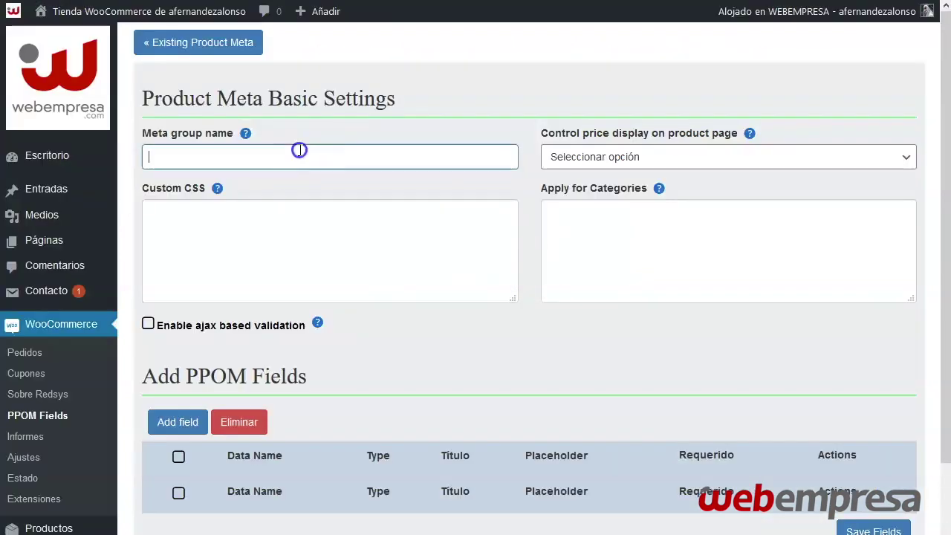
pyautogui.write('Mi')
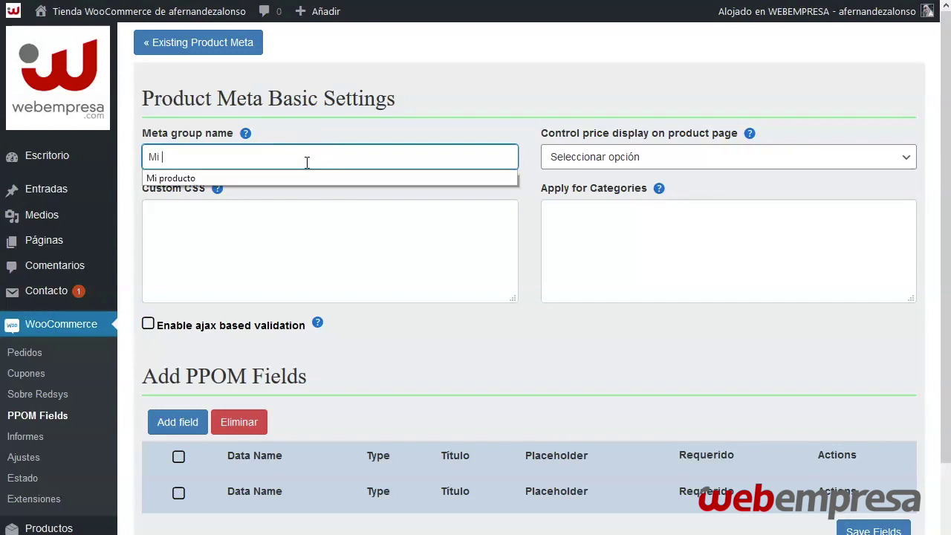
pyautogui.write(' casmiseta')
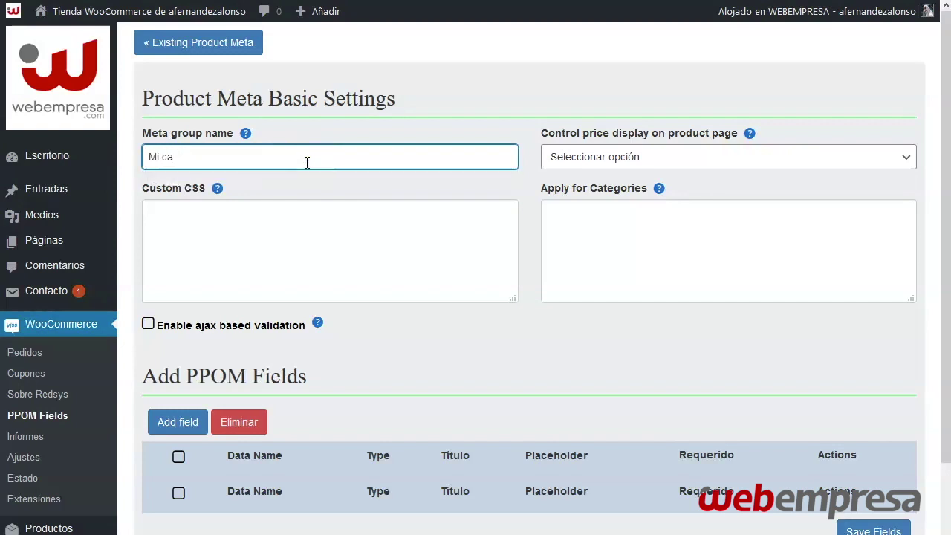
# Set the group's price display on the product page to Show Only Option's Total, leaving custom CSS and categories empty.
pyautogui.click(585, 164)
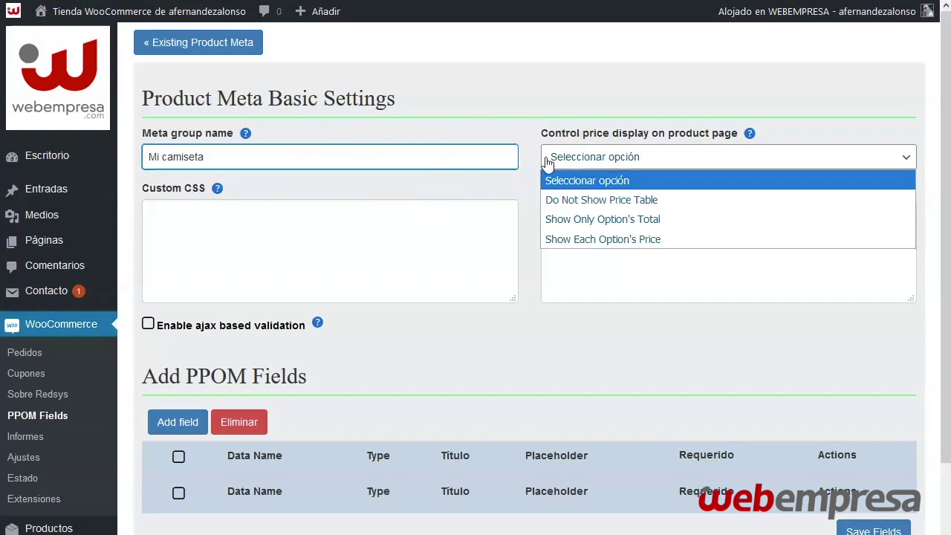
pyautogui.click(643, 221)
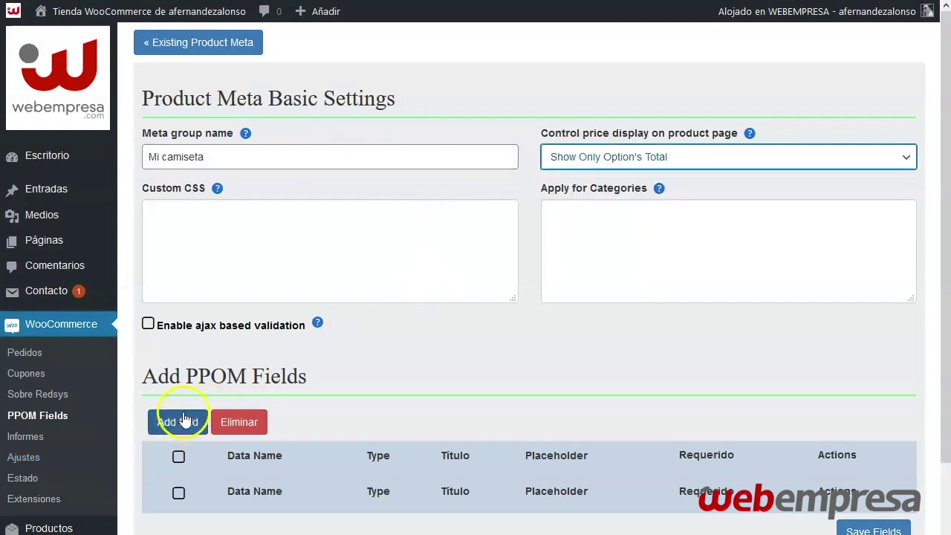
pyautogui.click(180, 210)
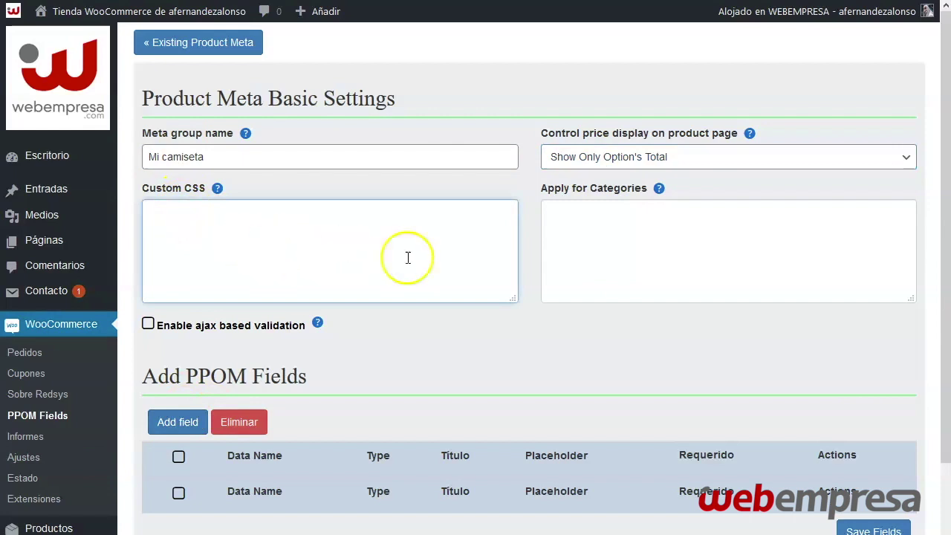
pyautogui.click(578, 214)
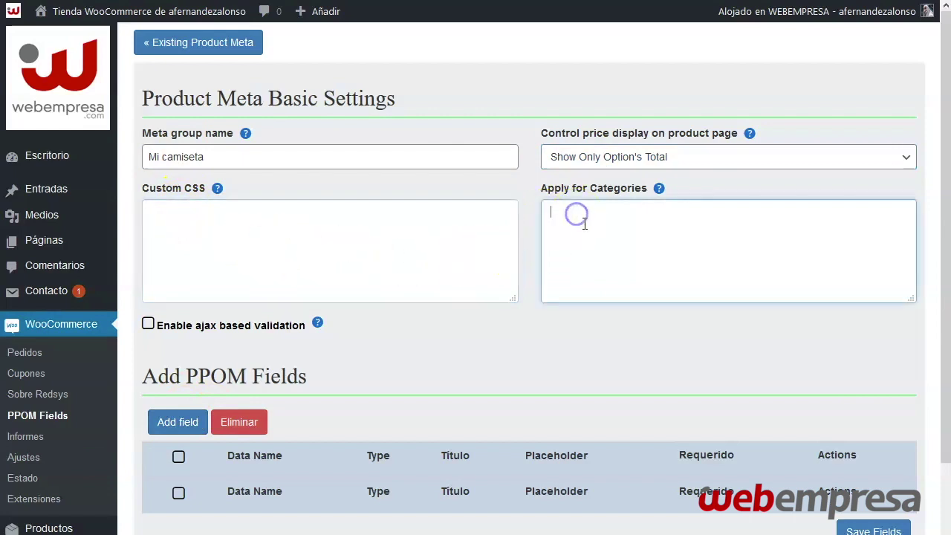
# Add a Text Input field titled "Mi camiseta" to the meta group.
pyautogui.click(172, 419)
pyautogui.click(206, 95)
pyautogui.click(284, 167)
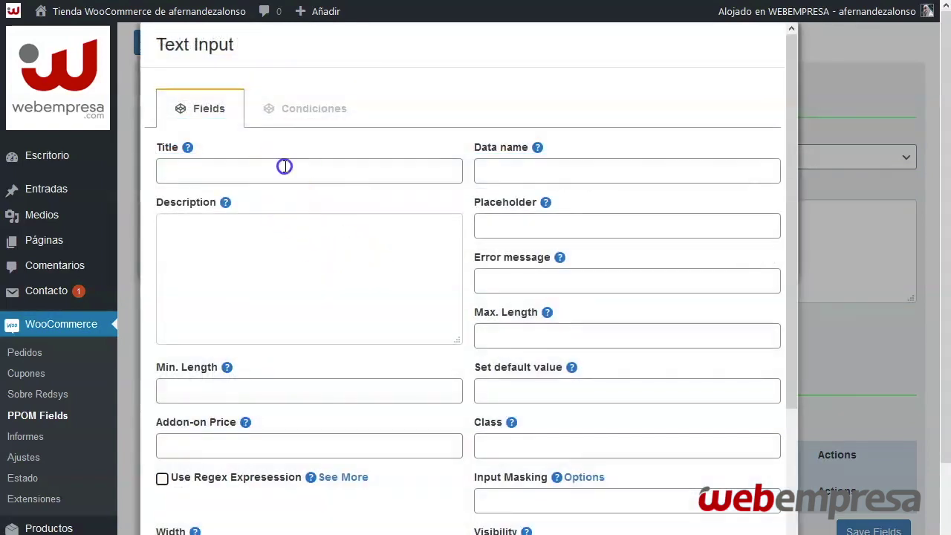
pyautogui.write('Mi')
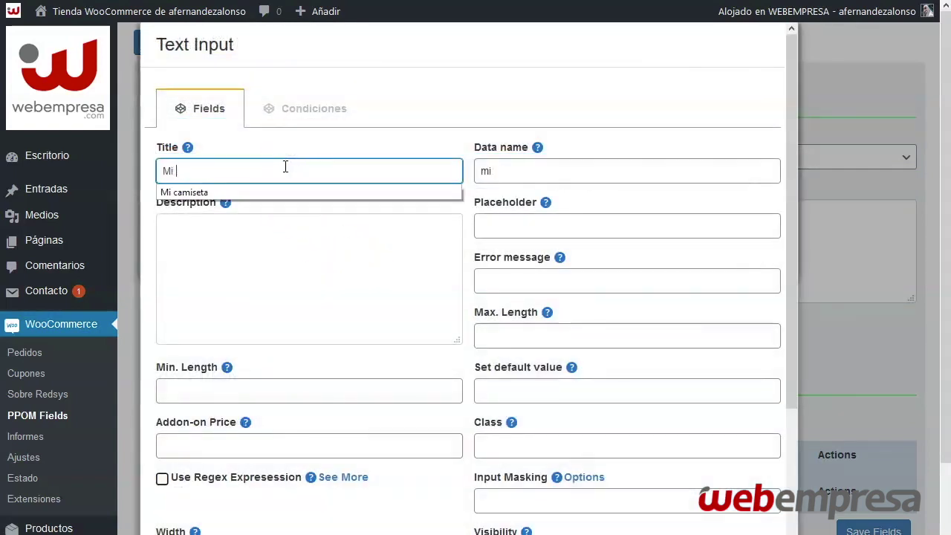
pyautogui.press('Tab')
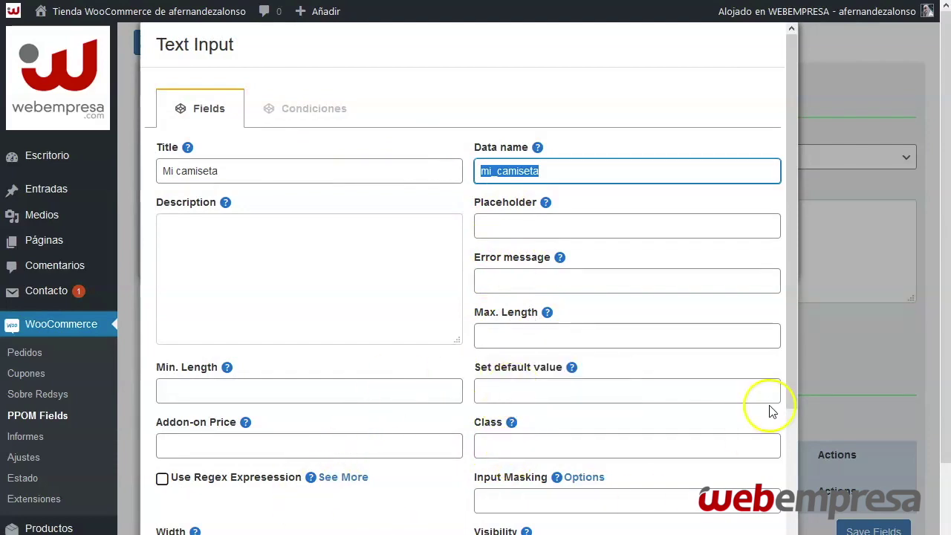
pyautogui.scroll(-3, 656, 389)
pyautogui.click(736, 522)
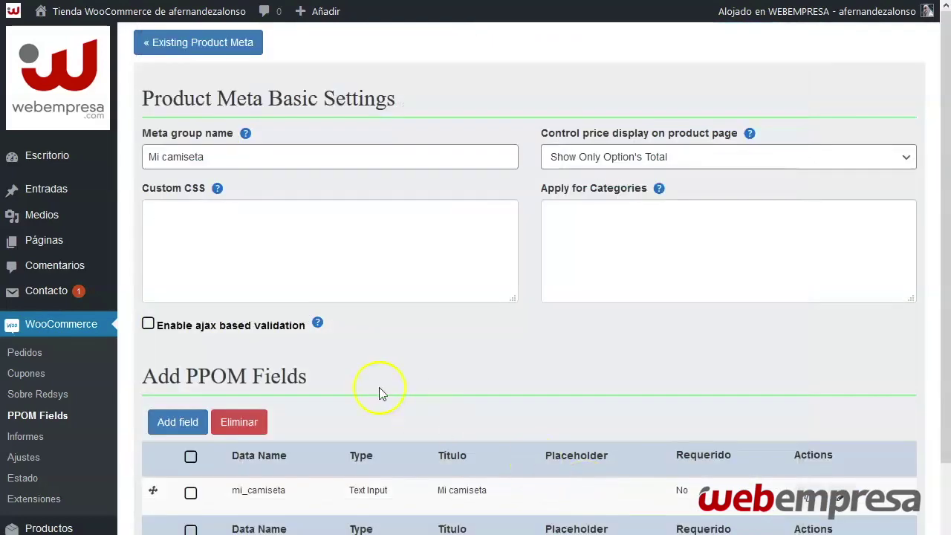
# Start a Select Input field in the meta group and title it "mi seleccion".
pyautogui.click(194, 423)
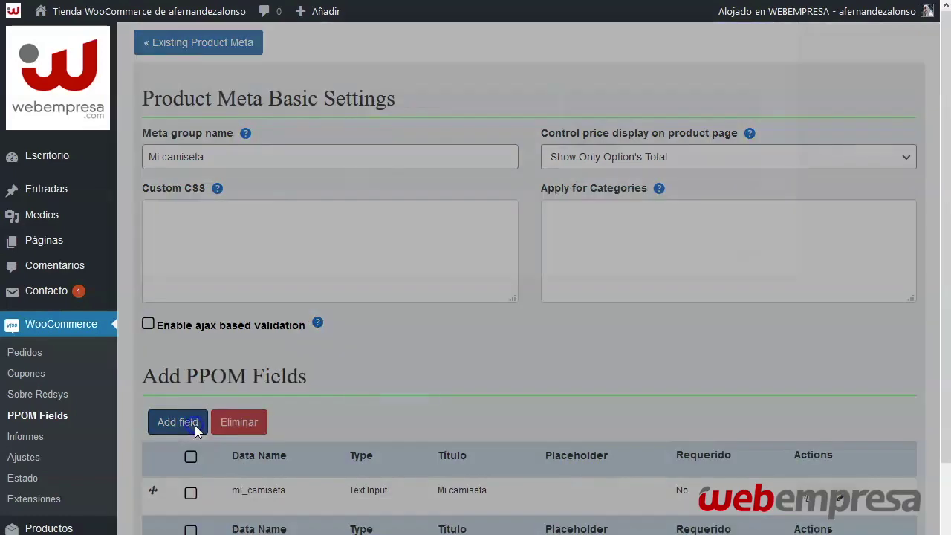
pyautogui.click(632, 110)
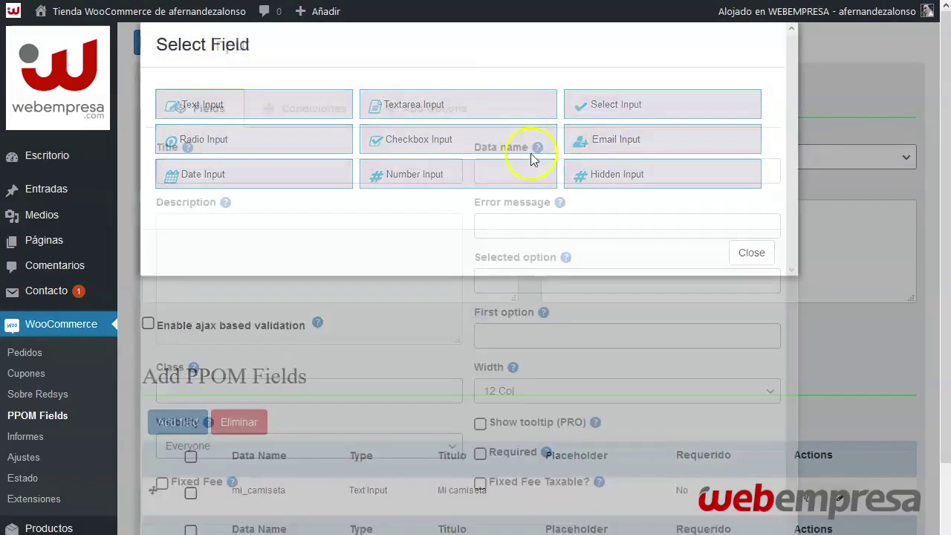
pyautogui.click(309, 181)
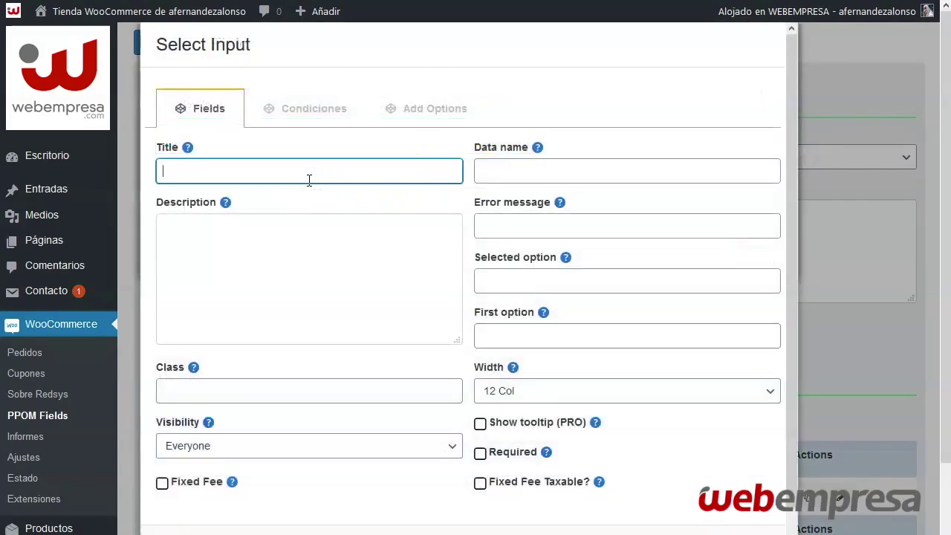
pyautogui.write('mi sle')
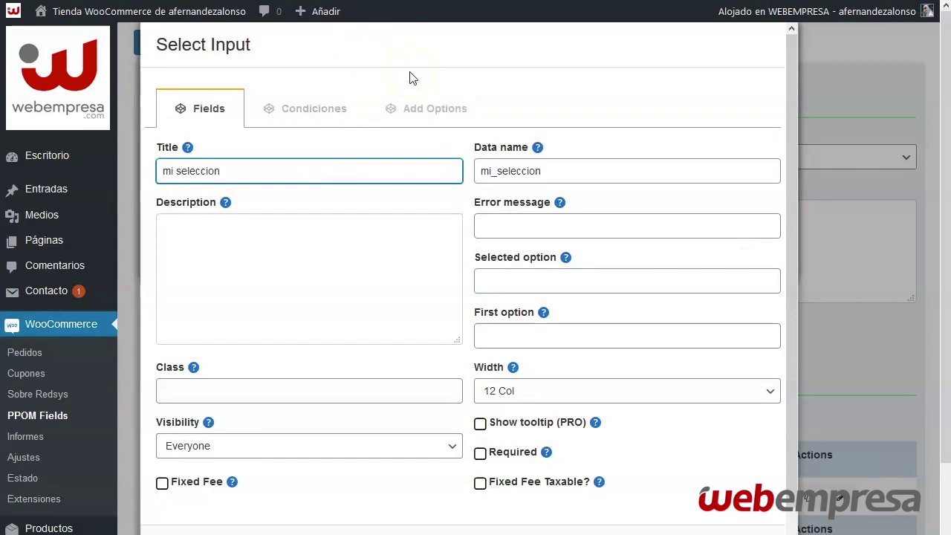
# Give the select field an option 1 with the unique ID "opción 1" and add the field to the group.
pyautogui.click(438, 109)
pyautogui.click(202, 173)
pyautogui.click(194, 165)
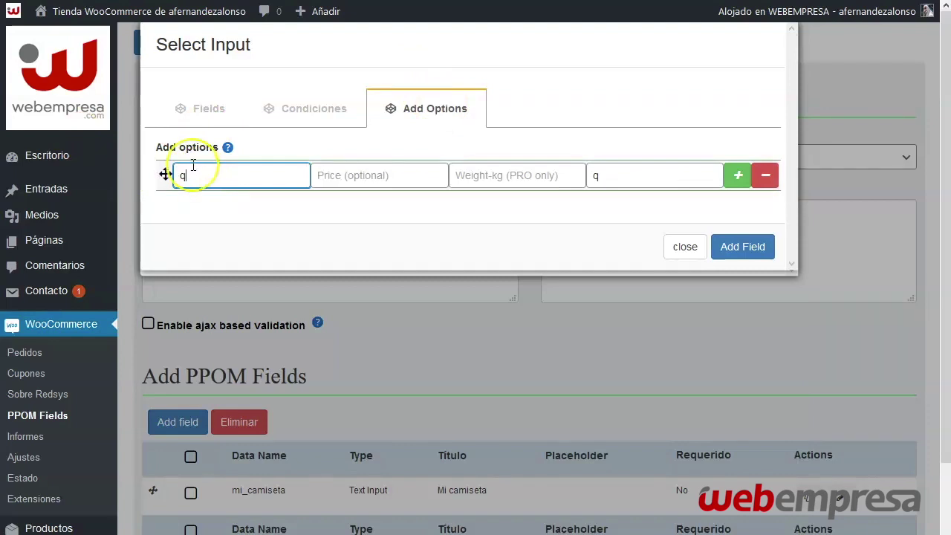
pyautogui.press('BackSpace')
pyautogui.write('1')
pyautogui.press('Tab')
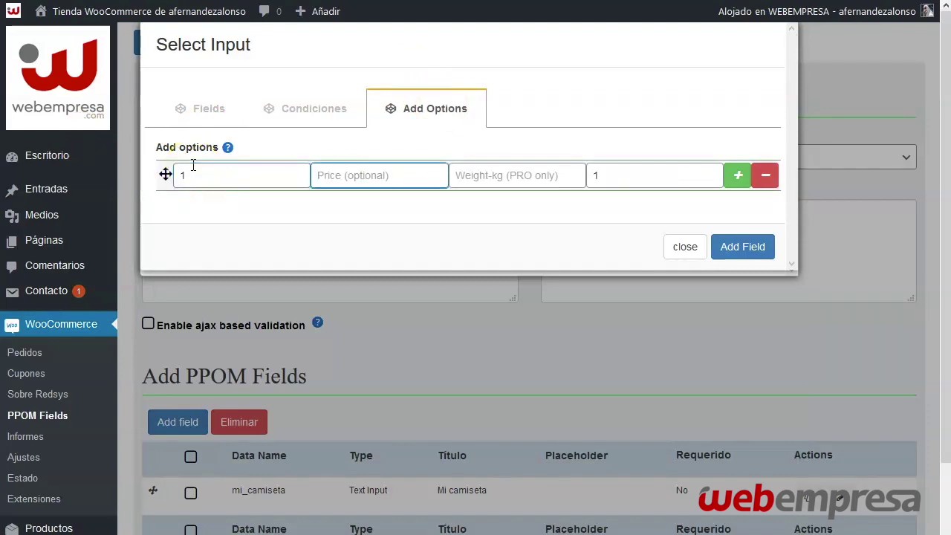
pyautogui.click(631, 171)
pyautogui.press('BackSpace')
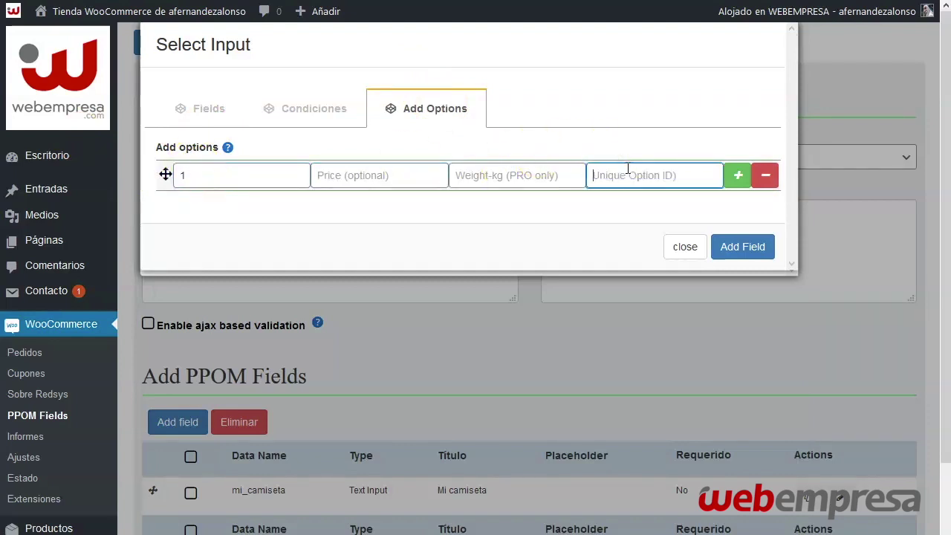
pyautogui.write('opción 1')
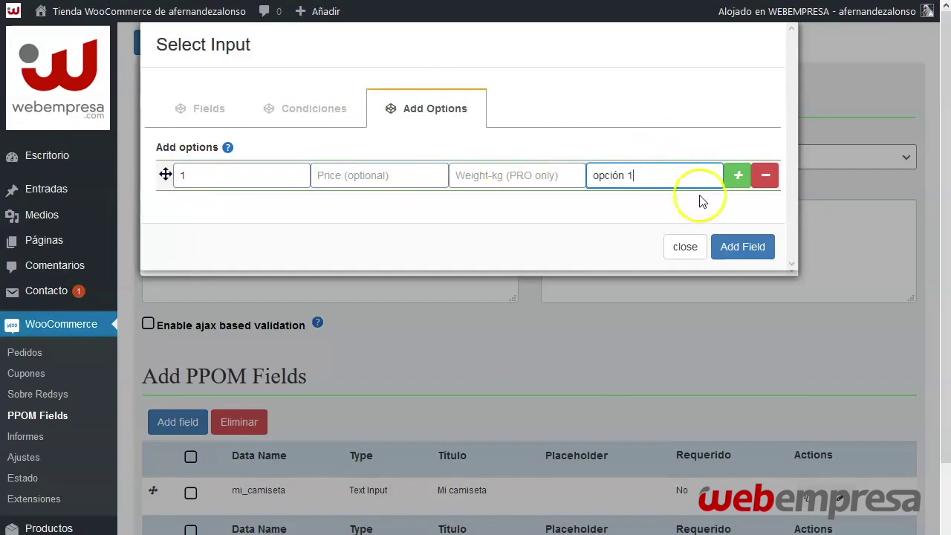
pyautogui.click(741, 246)
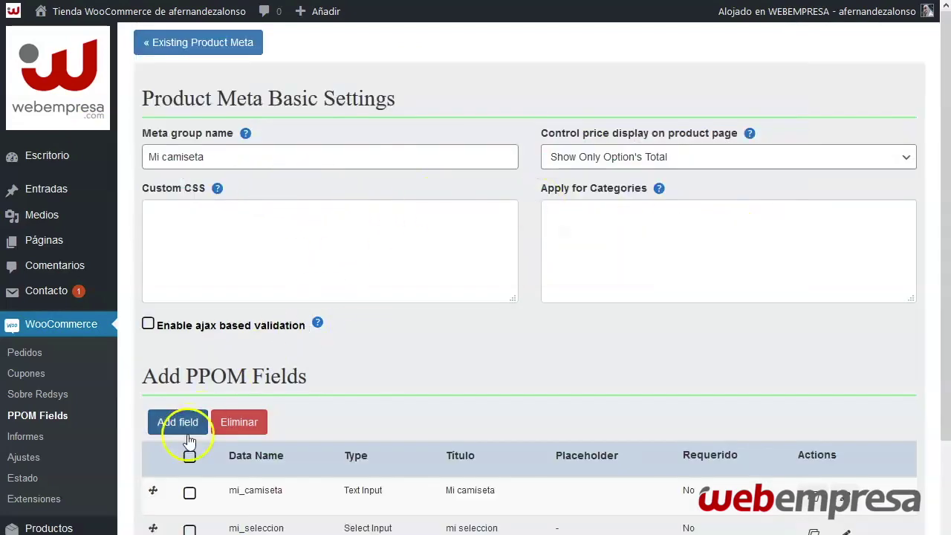
# Edit the mi seleccion field to include an option 2 with the ID "opción 2", update it and save the group's fields.
pyautogui.scroll(-2, 320, 287)
pyautogui.scroll(-1, 343, 246)
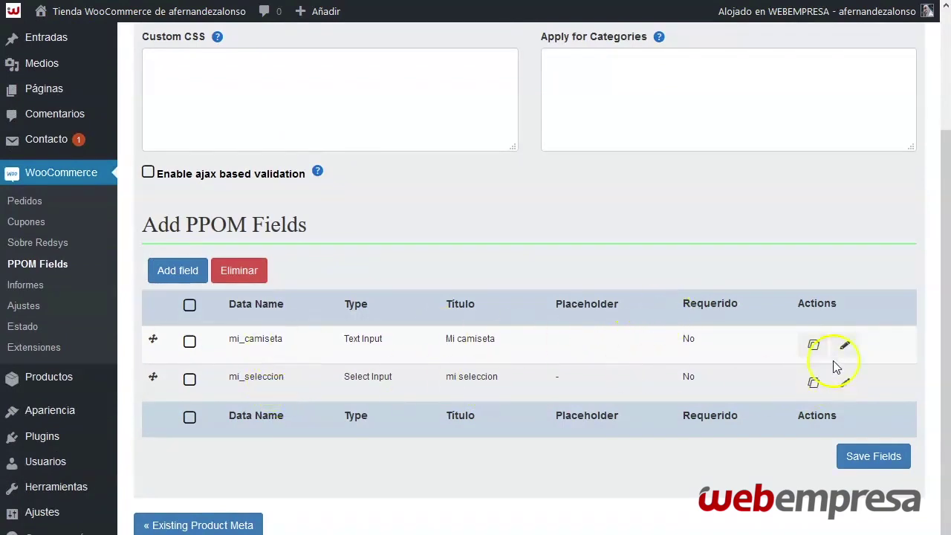
pyautogui.click(845, 385)
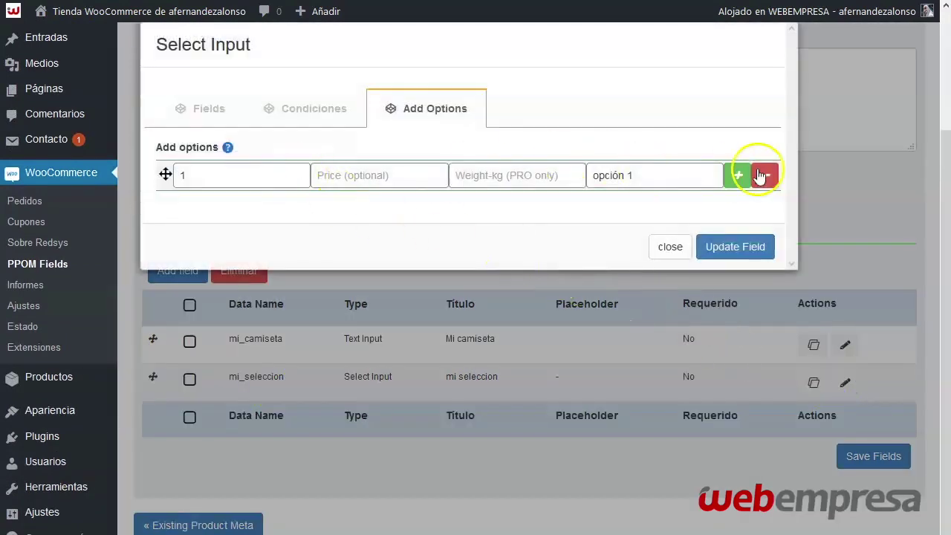
pyautogui.click(738, 175)
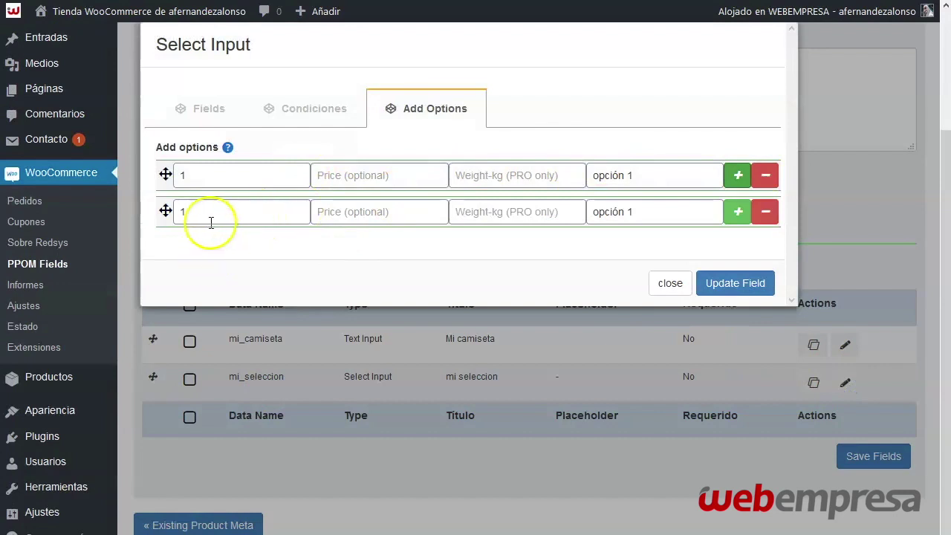
pyautogui.doubleClick(209, 217)
pyautogui.write('2')
pyautogui.doubleClick(609, 213)
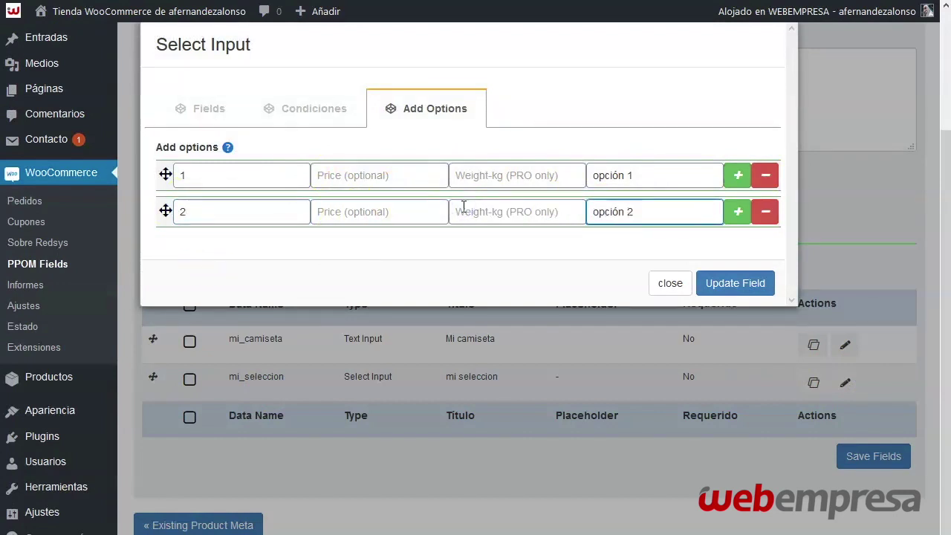
pyautogui.click(712, 283)
pyautogui.click(844, 461)
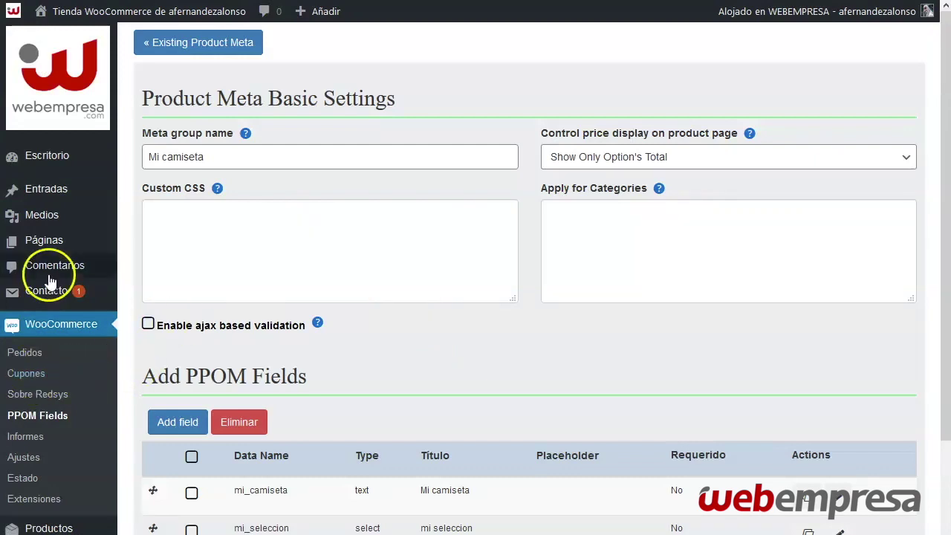
# Open the product "Camiseta de cuello en V" for editing from the product list and show its PPOM field settings.
pyautogui.moveTo(52, 524)
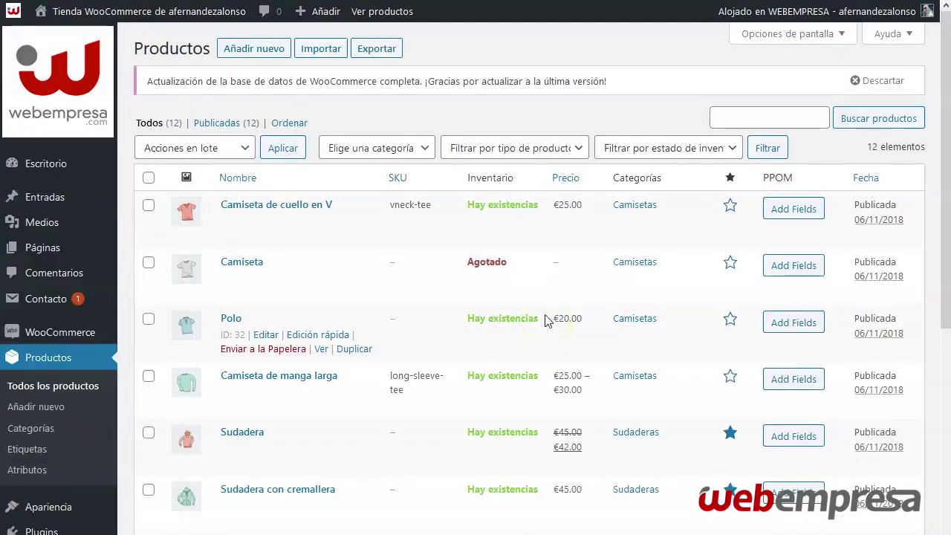
pyautogui.click(290, 208)
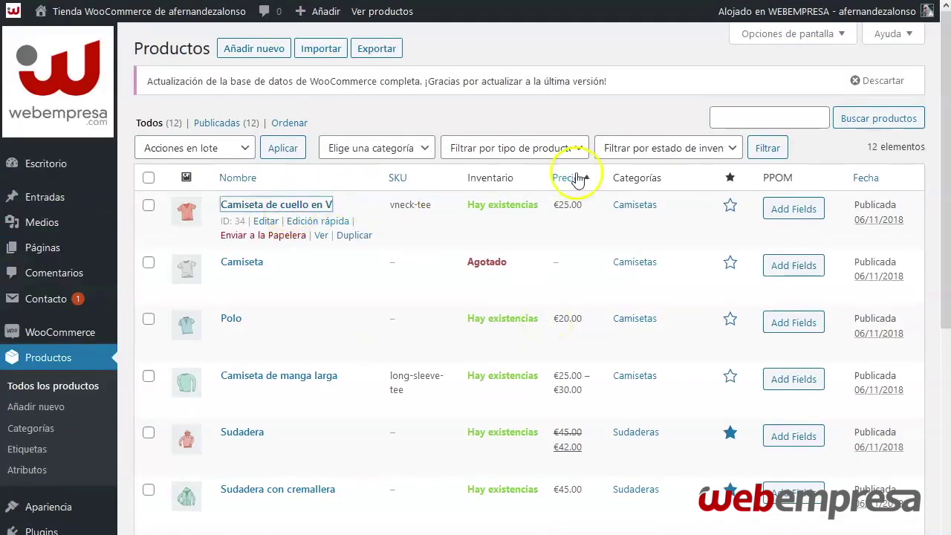
pyautogui.scroll(-7, 440, 250)
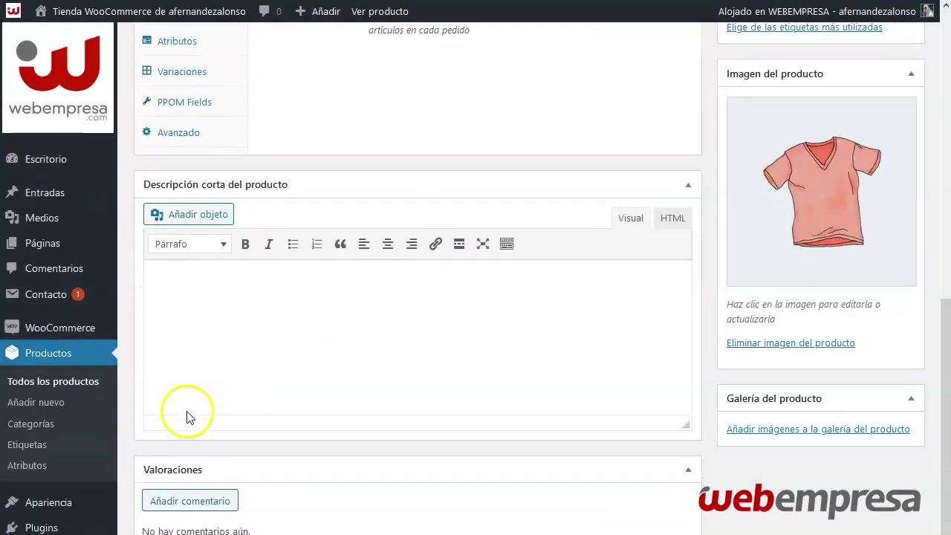
pyautogui.scroll(4, 186, 418)
pyautogui.click(191, 379)
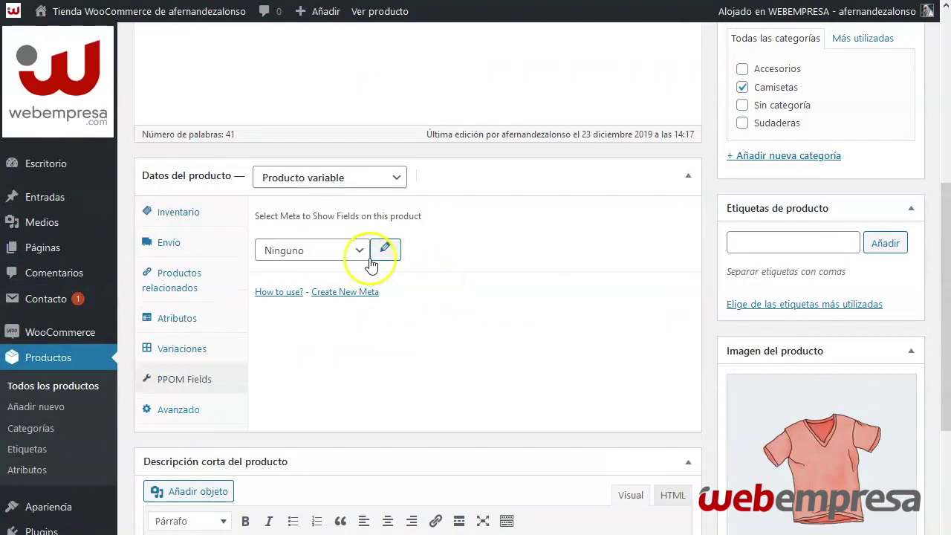
# Assign the "Mi camiseta" meta group to the product and update the product.
pyautogui.click(331, 245)
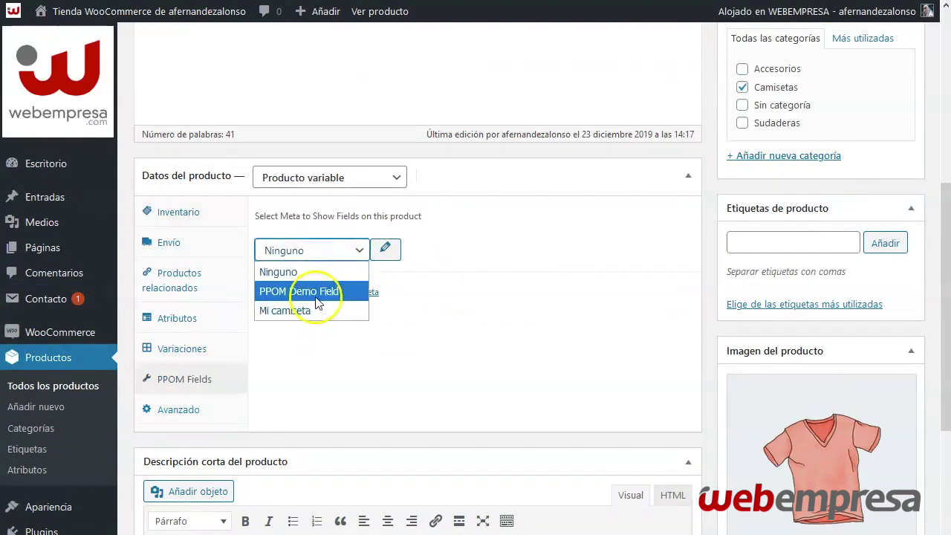
pyautogui.click(314, 312)
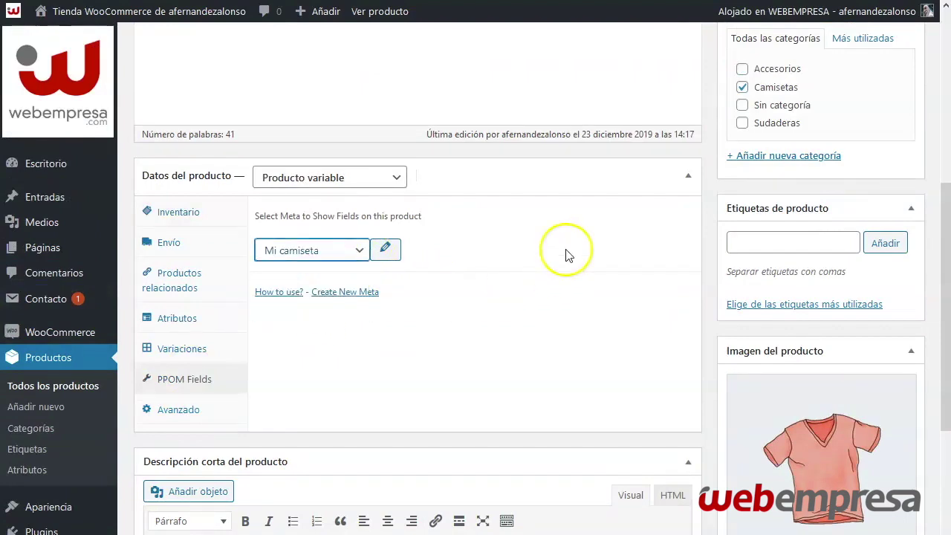
pyautogui.scroll(3, 562, 251)
pyautogui.click(862, 188)
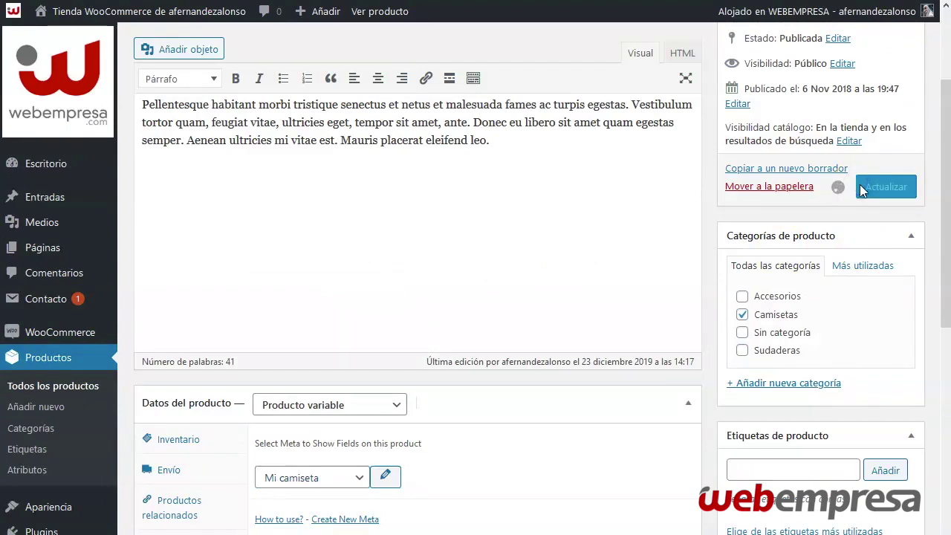
# View the V-neck shirt's page in the store and reload it to check for the custom fields.
pyautogui.scroll(-2, 339, 431)
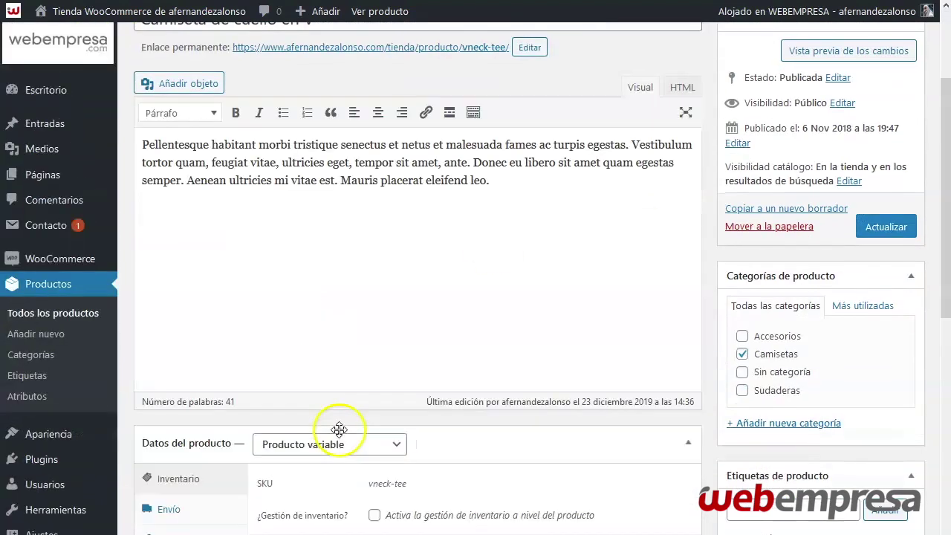
pyautogui.scroll(-4, 357, 421)
pyautogui.scroll(6, 391, 423)
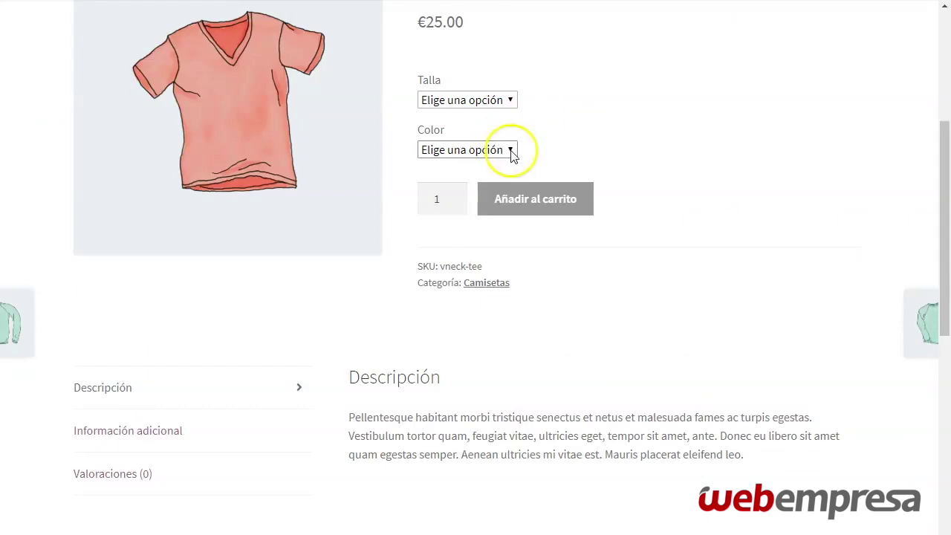
pyautogui.scroll(4, 521, 149)
pyautogui.scroll(-3, 438, 327)
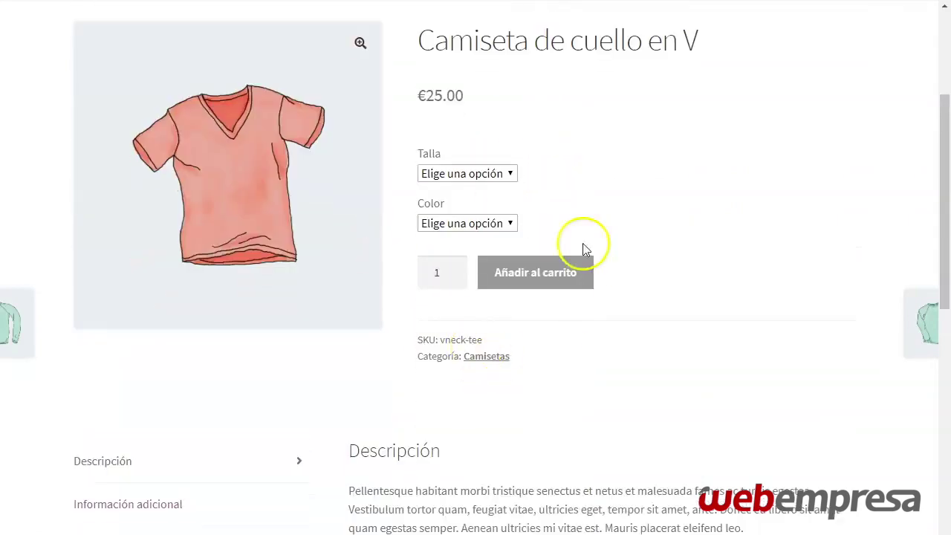
pyautogui.scroll(1, 550, 245)
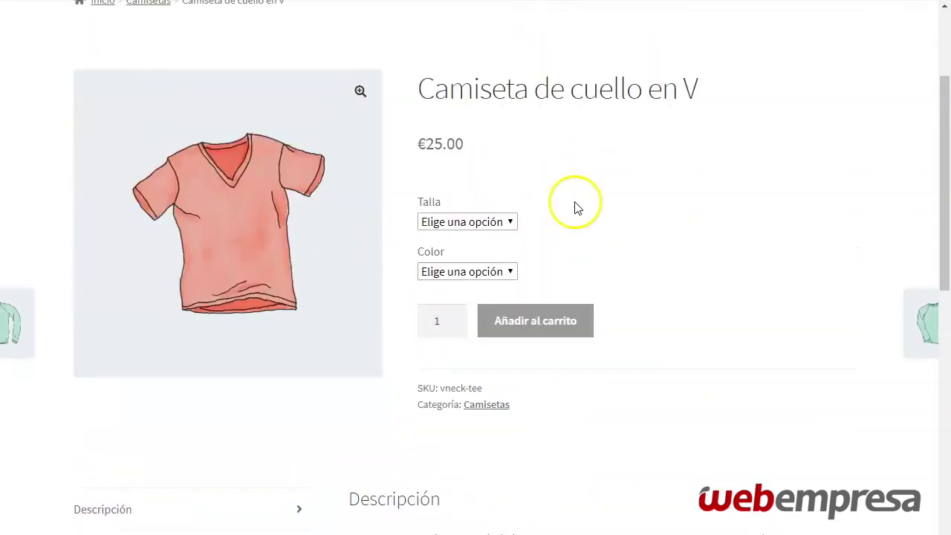
pyautogui.scroll(2, 580, 205)
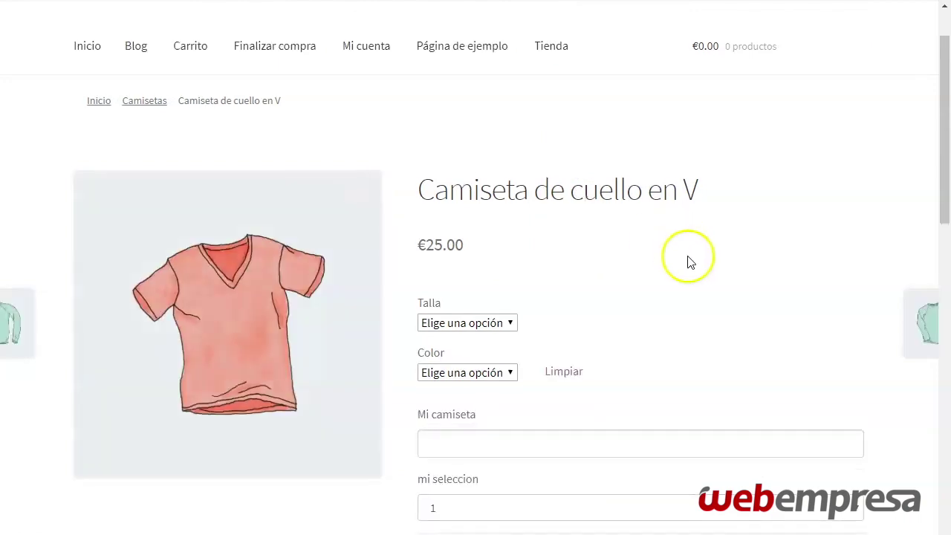
pyautogui.scroll(-1, 463, 344)
# Try the custom fields on the product page by entering "sdfsdfasd" in Mi camiseta and viewing the mi seleccion choices.
pyautogui.click(459, 377)
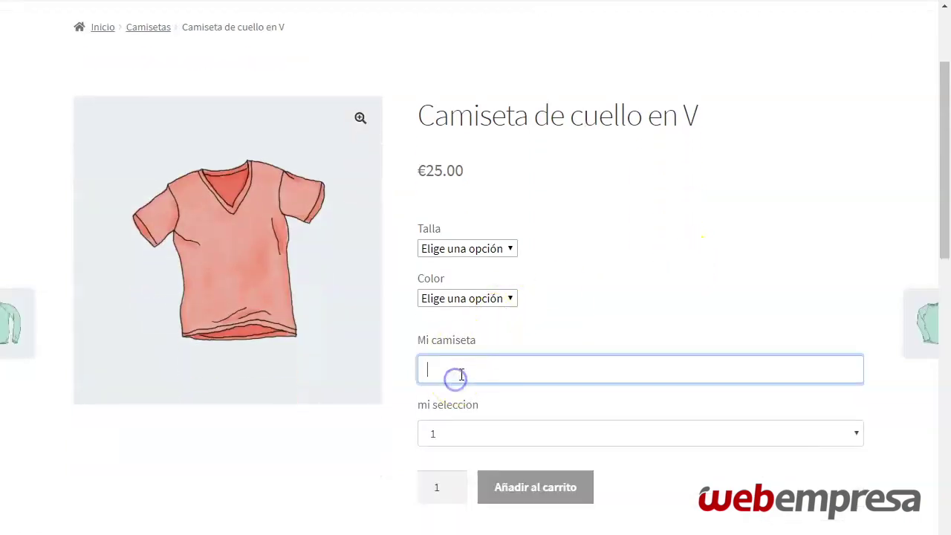
pyautogui.click(665, 436)
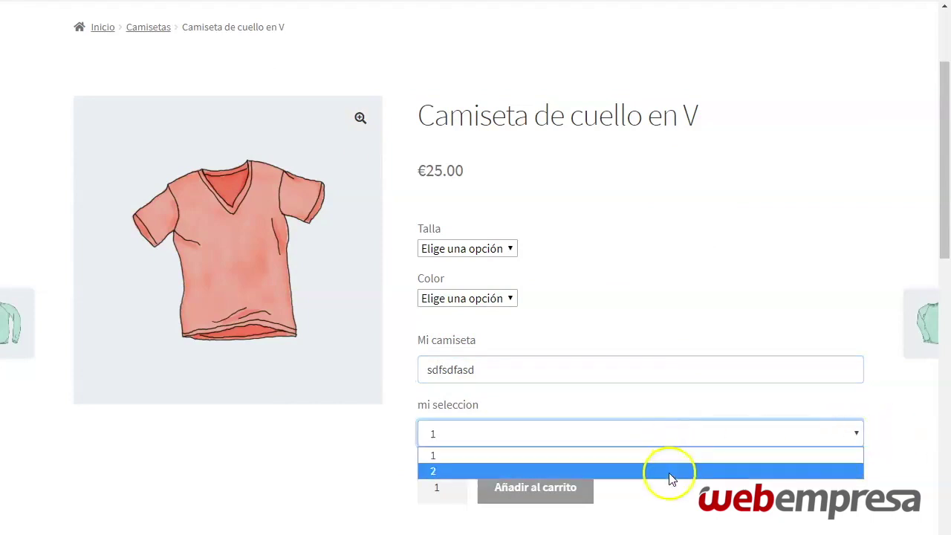
pyautogui.click(694, 436)
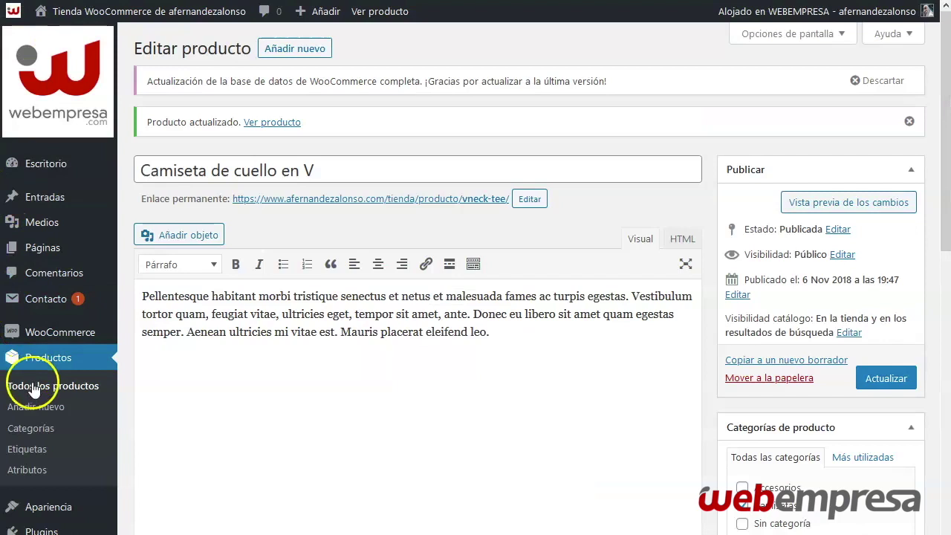
# Return to the WooCommerce PPOM fields list in the admin and reopen the "Mi camiseta" meta group.
pyautogui.moveTo(41, 507)
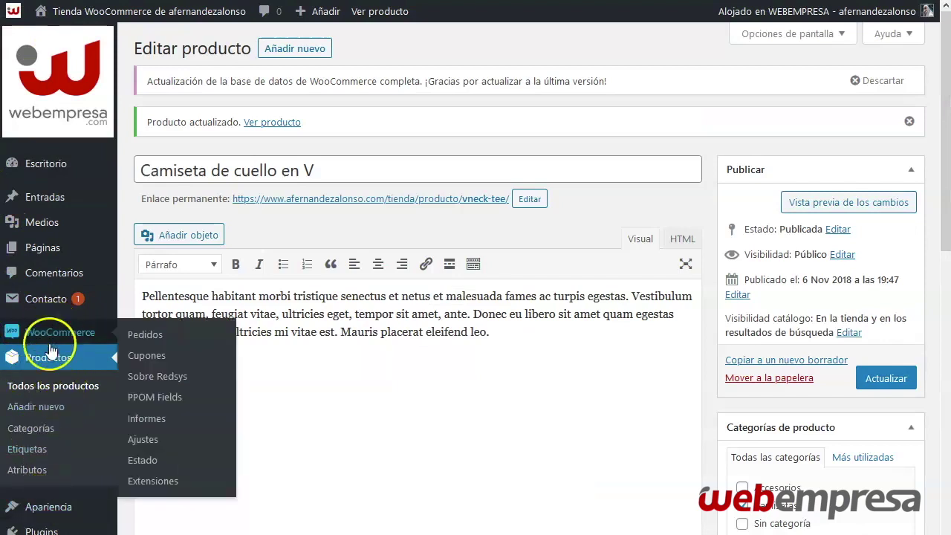
pyautogui.moveTo(56, 332)
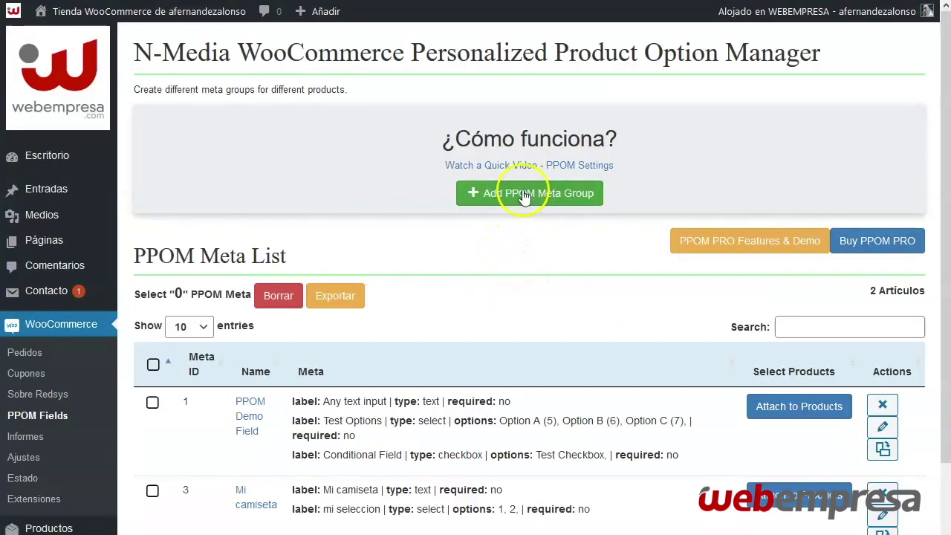
pyautogui.scroll(-2, 520, 267)
pyautogui.scroll(1, 314, 272)
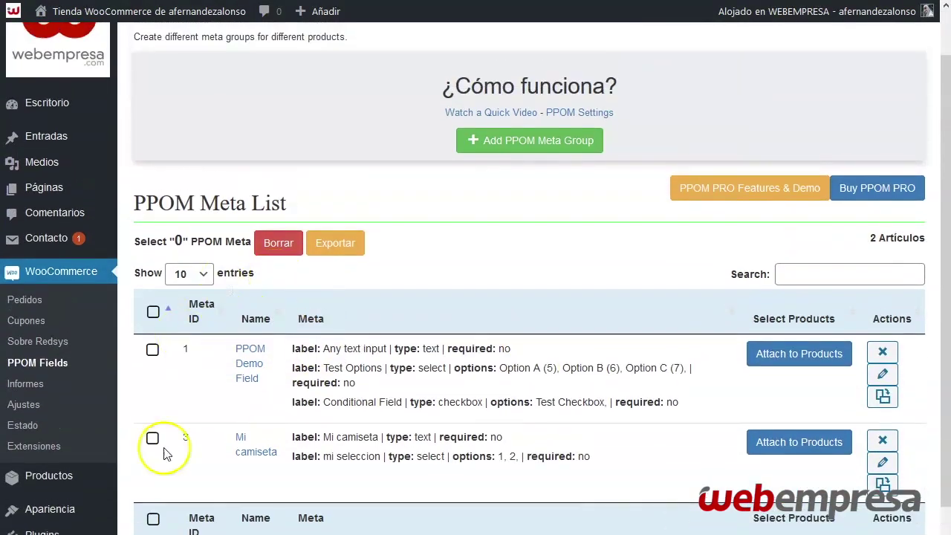
pyautogui.click(255, 446)
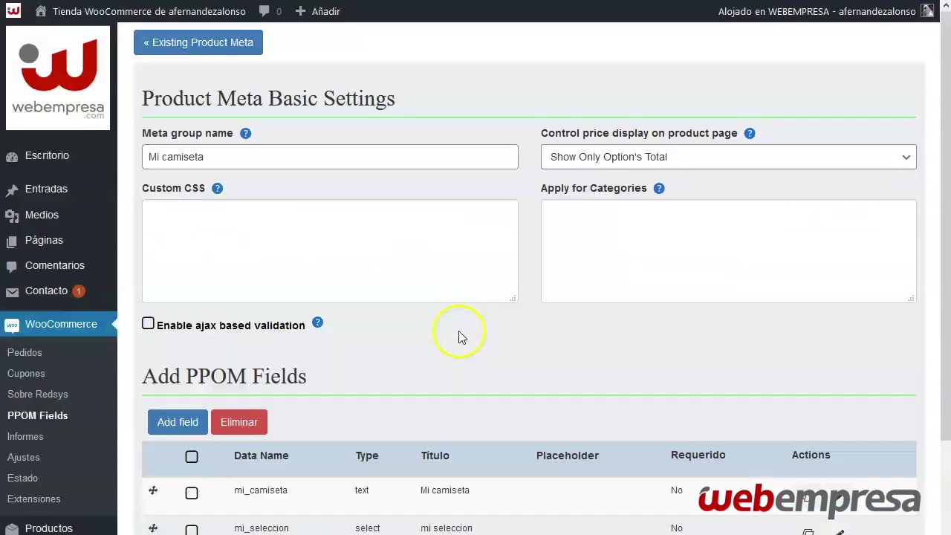
# Review the field types available for the meta group without adding another field.
pyautogui.scroll(-2, 270, 225)
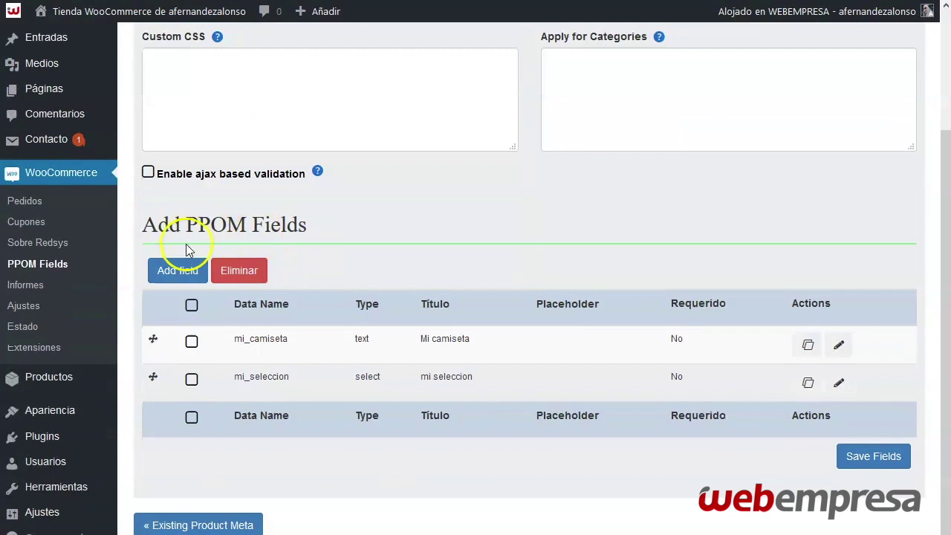
pyautogui.click(176, 277)
pyautogui.scroll(1, 186, 80)
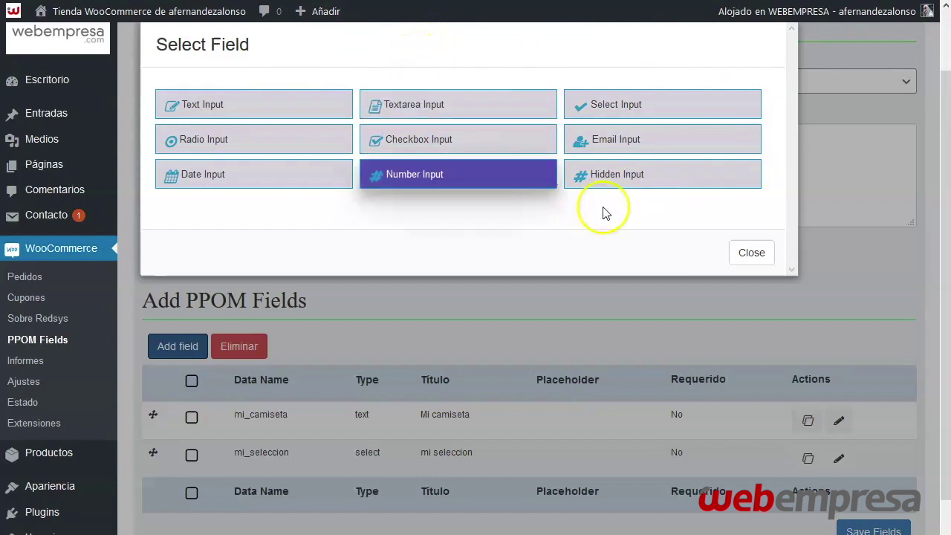
pyautogui.click(736, 252)
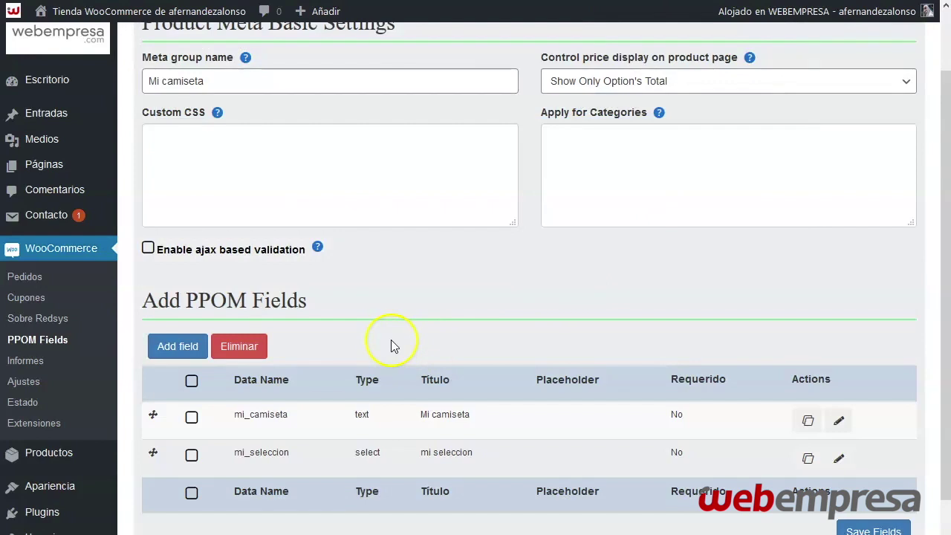